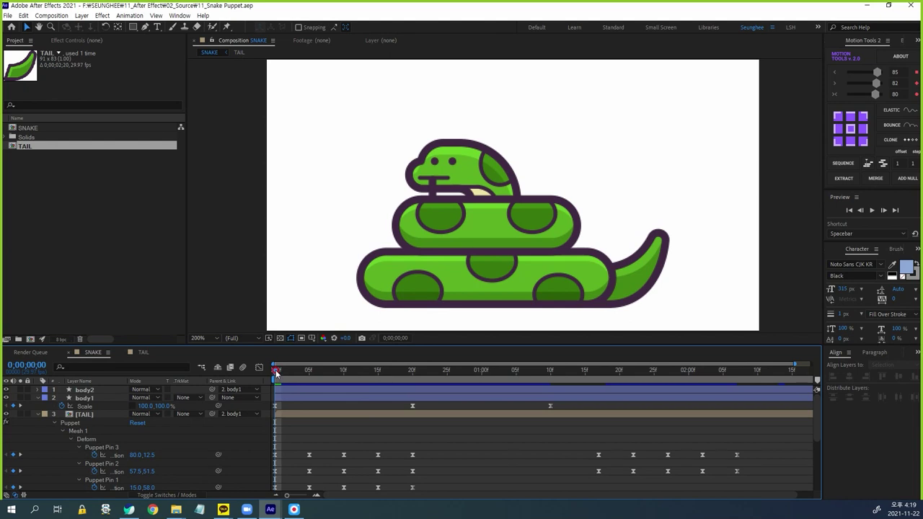
- Preview the finished snake animation after inspecting the body coil and tail pin keyframes
left_click(452, 290)
left_click(433, 315)
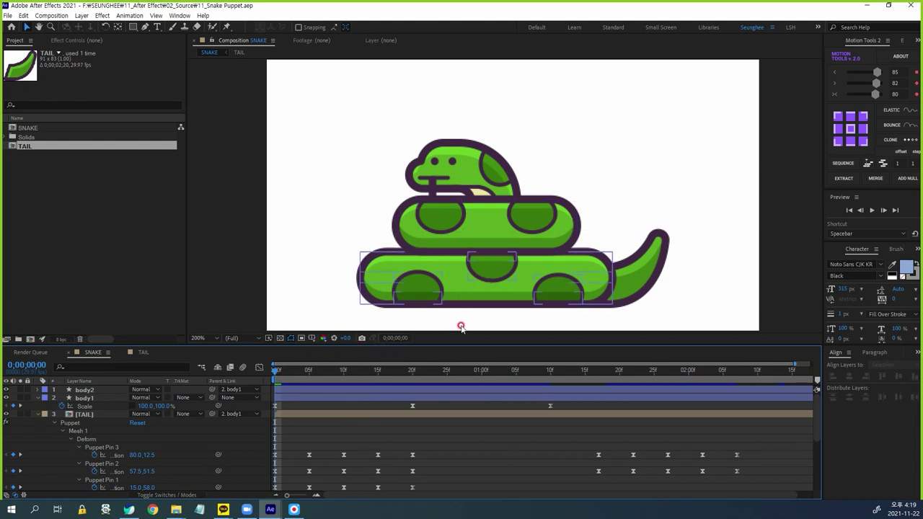
left_click(668, 472)
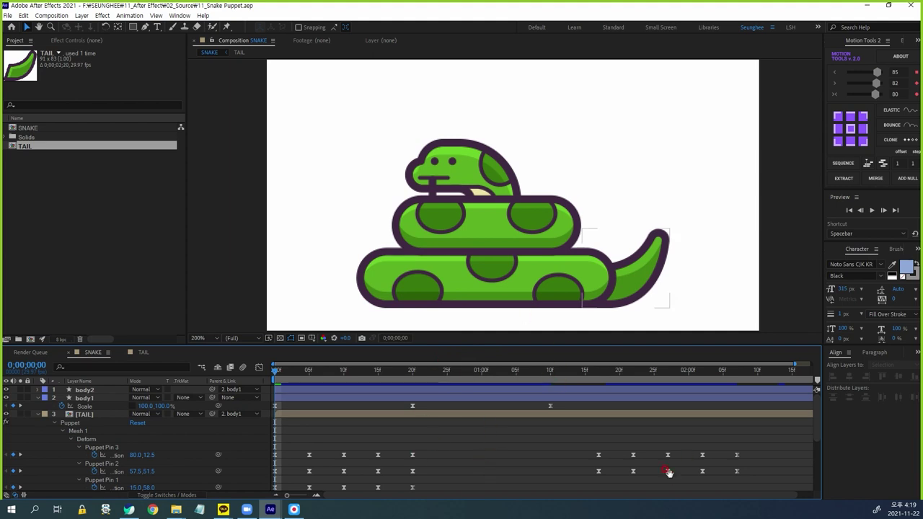
key("space")
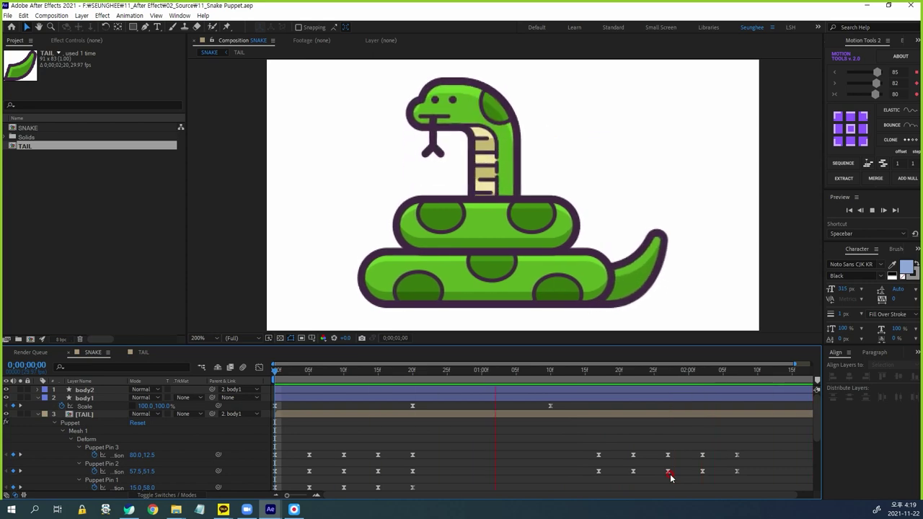
left_click(544, 84)
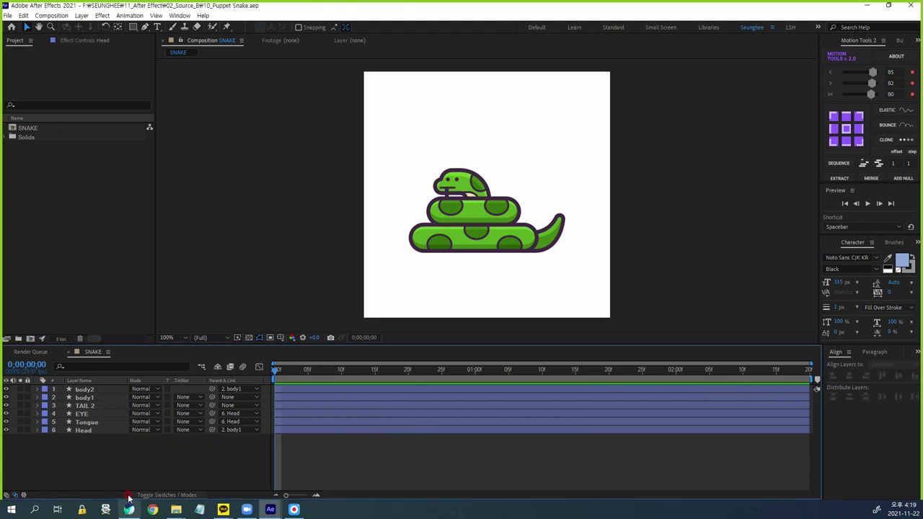
- Select the TAIL 2 layer in the Timeline and bring up its layer menu
left_click(173, 406)
left_click(93, 406)
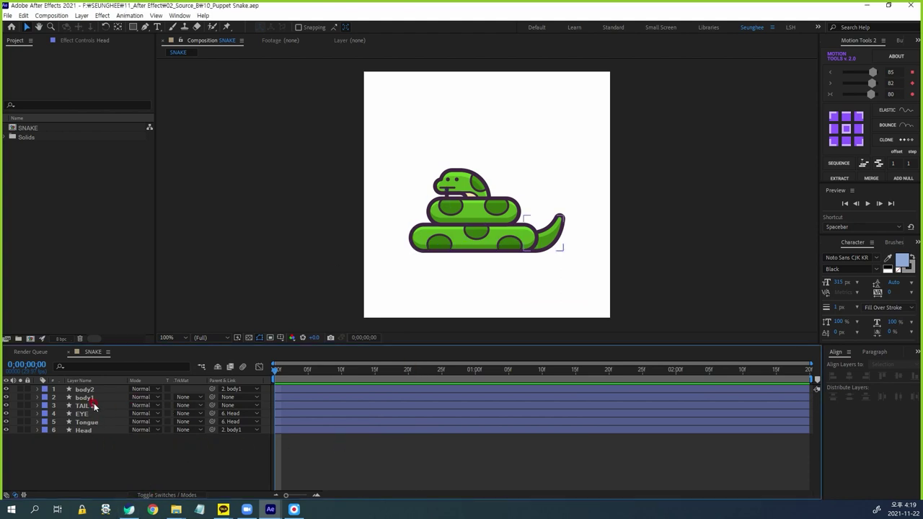
scroll(577, 233, "up", 2)
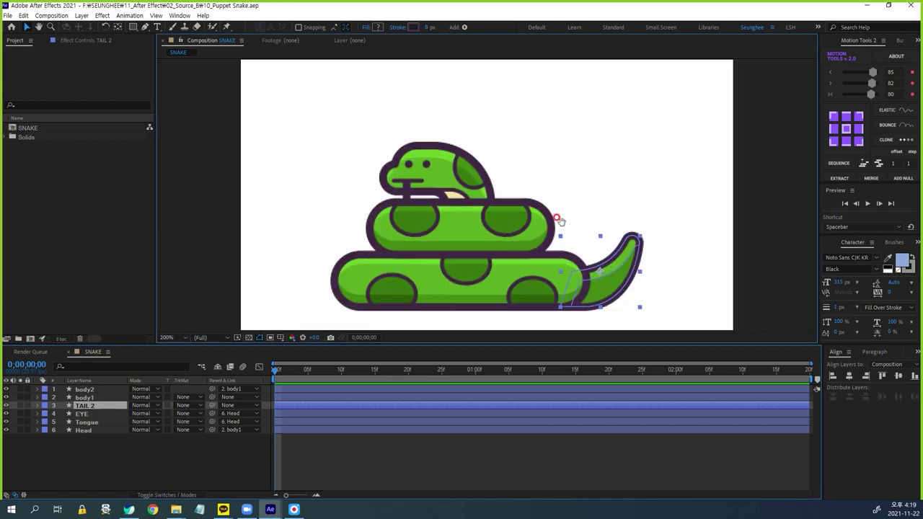
left_click(85, 407)
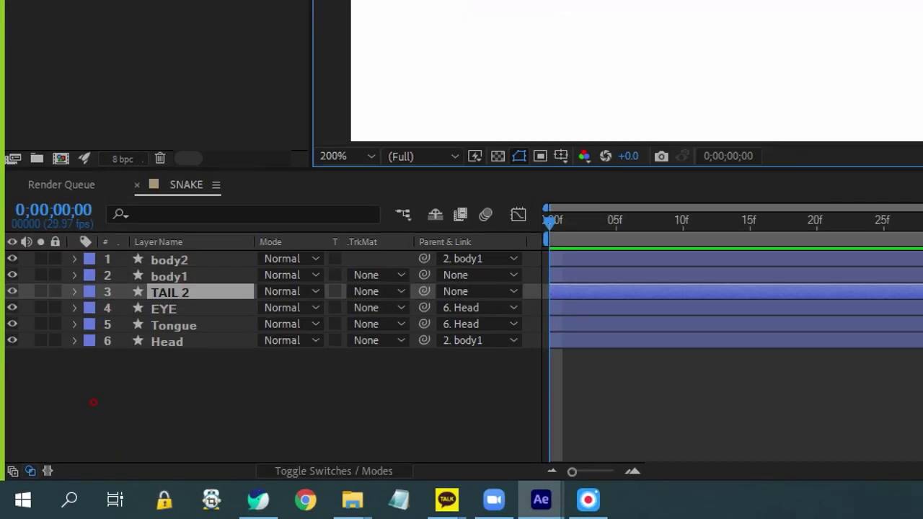
mouse_move(105, 405)
left_mouse_down()
mouse_move(69, 412)
mouse_move(106, 401)
mouse_move(102, 409)
left_mouse_up()
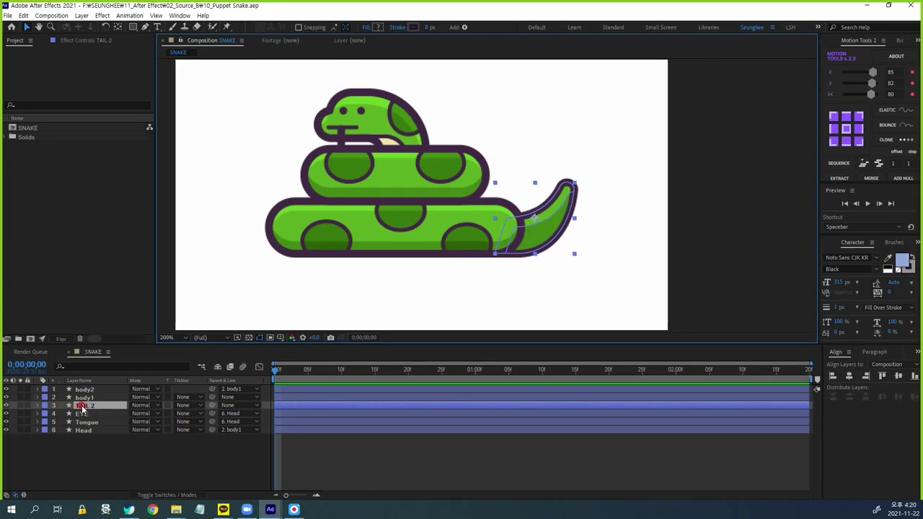
right_click(82, 409)
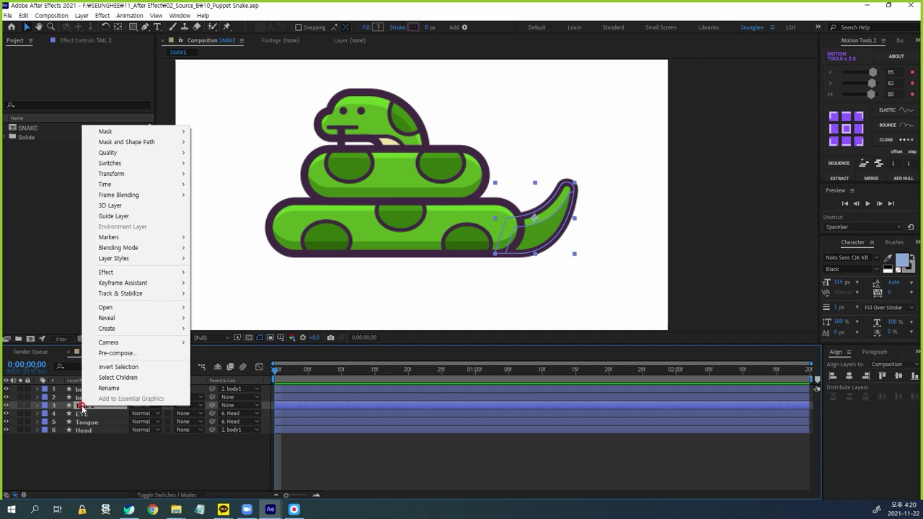
- Pre-compose the TAIL 2 layer into a new composition named TAIL
left_click(130, 353)
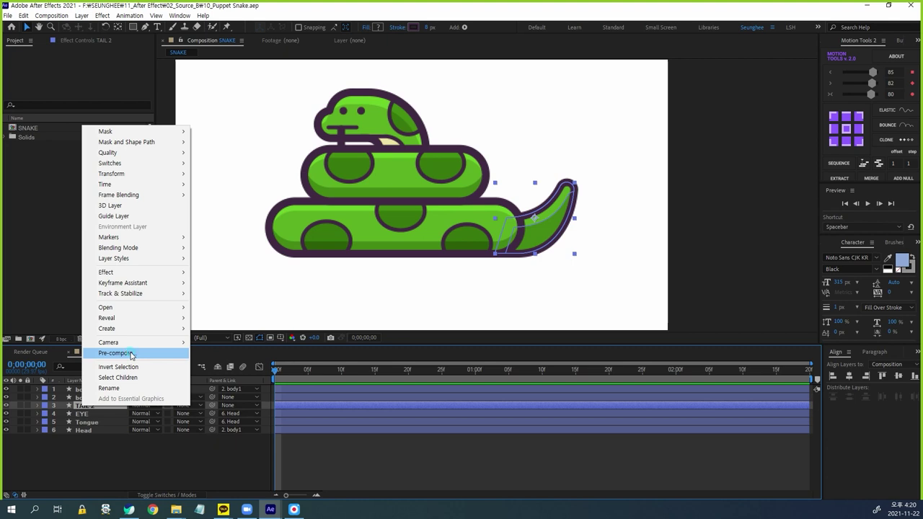
left_click(130, 353)
left_click_drag(442, 191, 501, 206)
key("BackSpace")
left_click(489, 315)
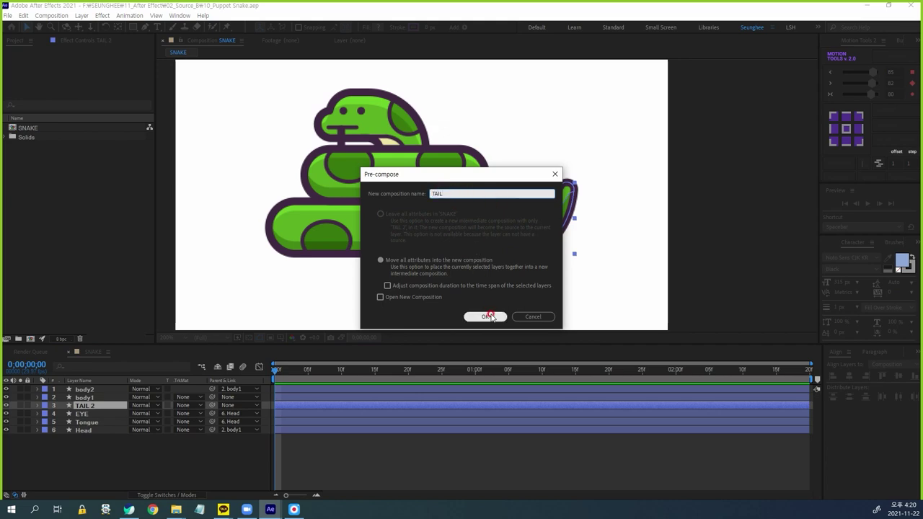
- Open the TAIL precomp to view the tail alone, then return to SNAKE
left_click(83, 406)
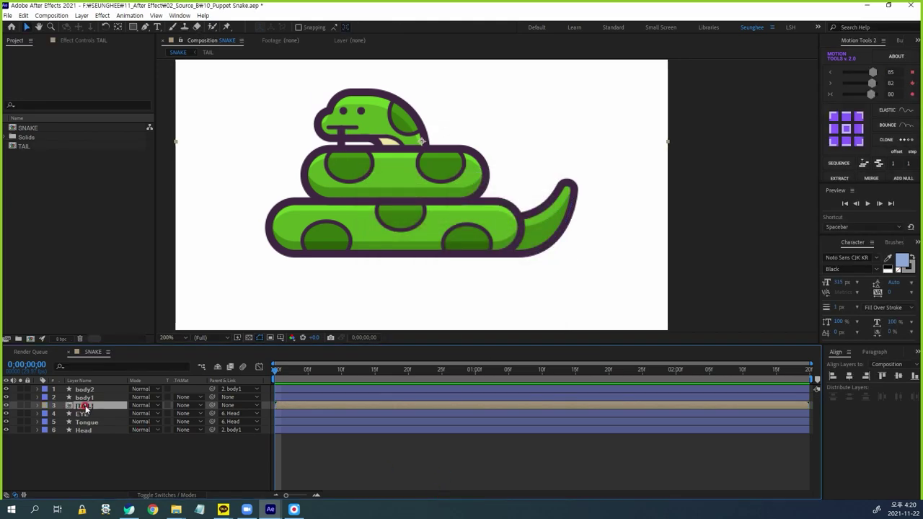
key("Return")
double_click(72, 407)
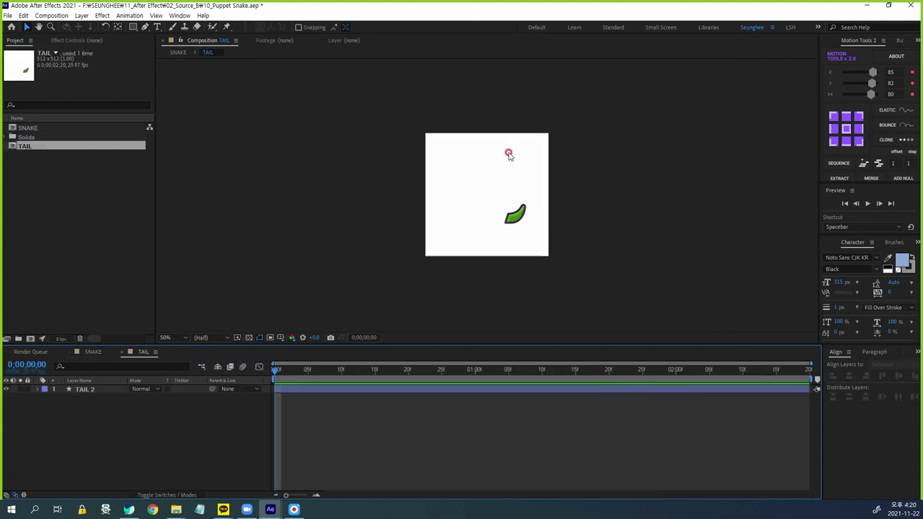
key("period")
key("period")
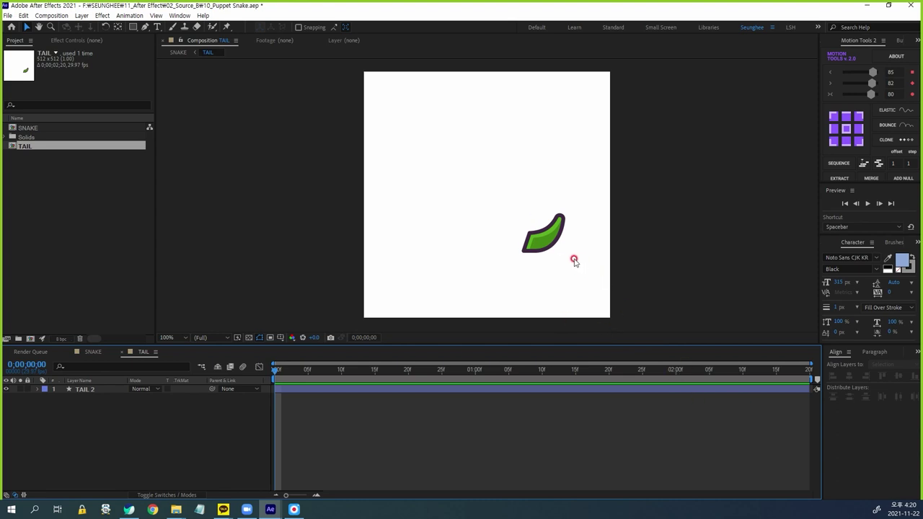
left_click_drag(519, 212, 521, 255)
left_click_drag(515, 210, 507, 253)
left_click(94, 351)
- Run the AutoCrop script on the TAIL precomp, cropping it to 91×83
left_click(83, 407)
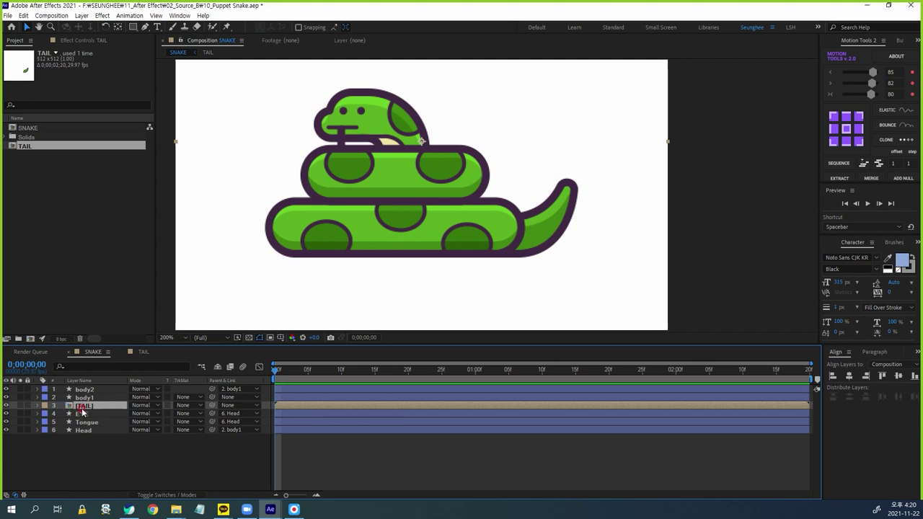
left_click(185, 15)
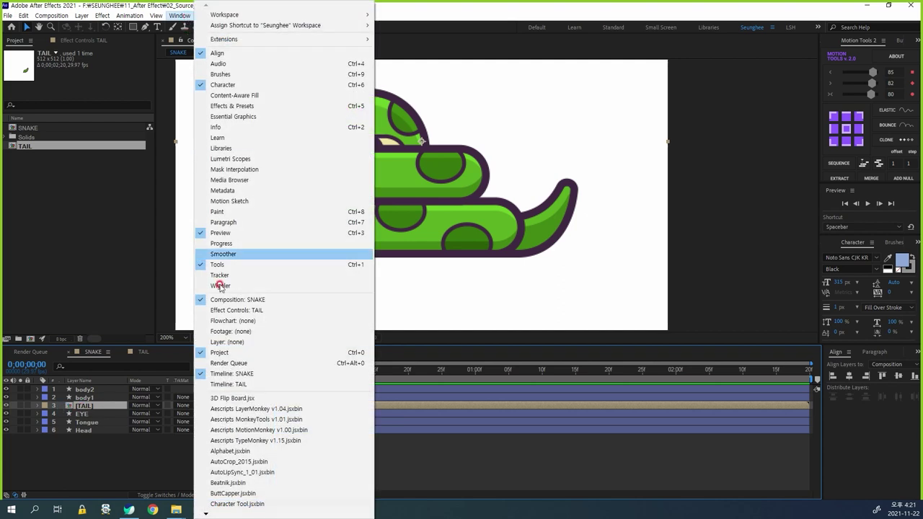
left_click(245, 462)
left_click(851, 133)
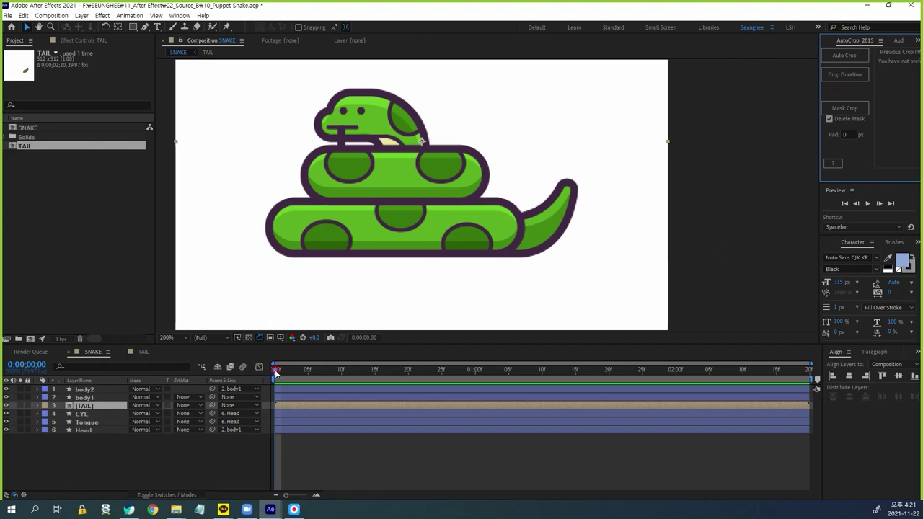
left_click(477, 342)
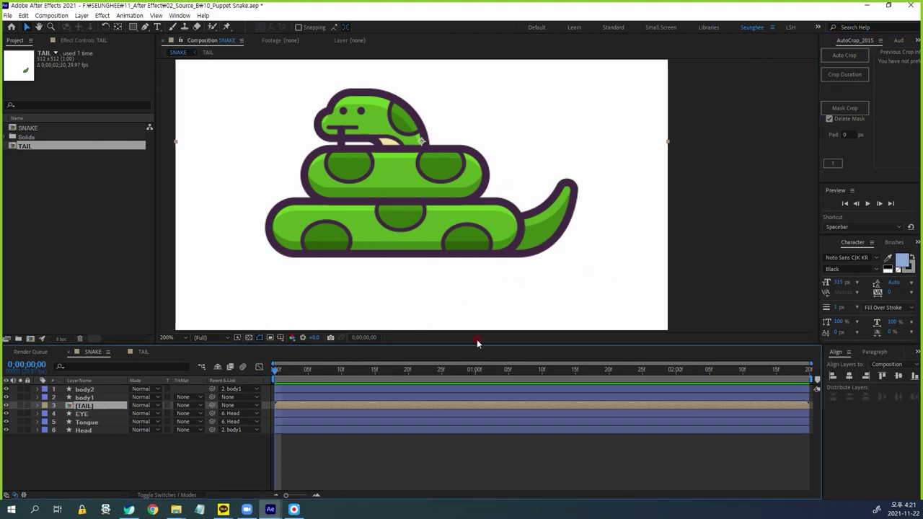
left_click(77, 407)
left_click(845, 56)
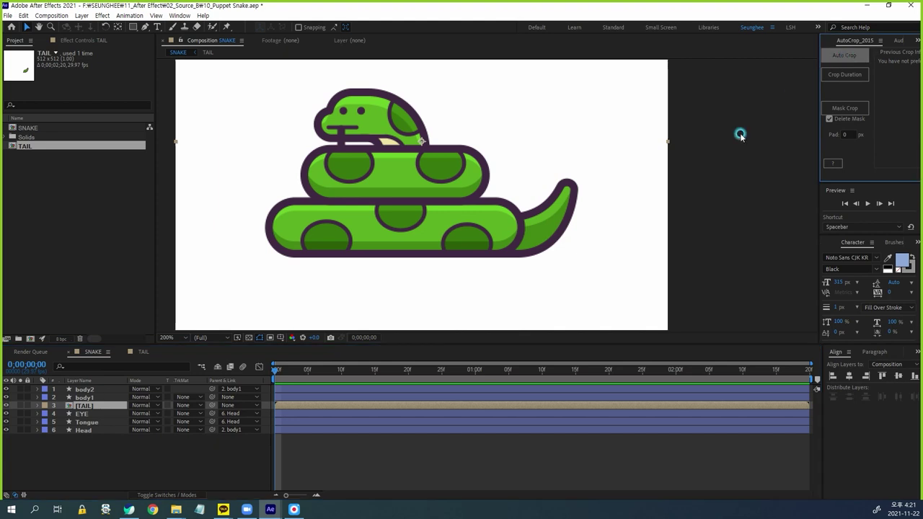
- Solo the TAIL layer to check the crop, restore the full snake, and open TAIL
left_click(98, 408)
left_click(90, 408)
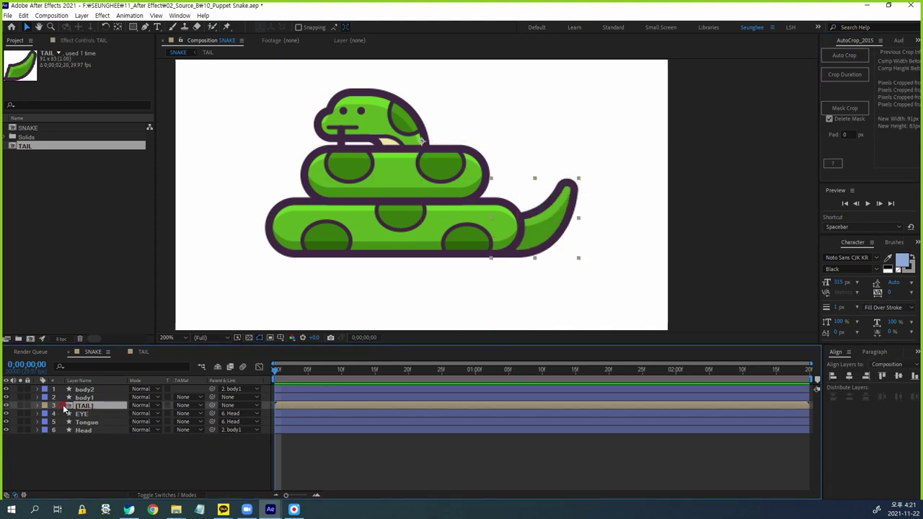
left_click(21, 406)
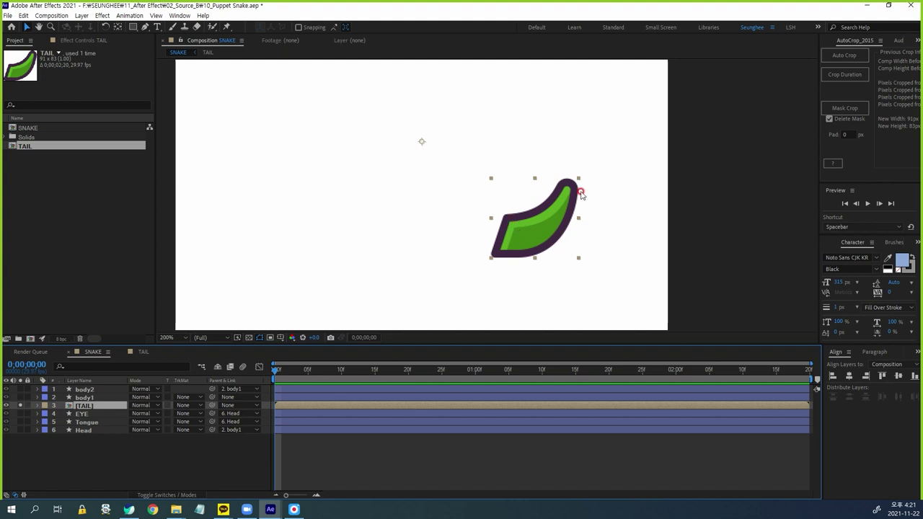
left_click(23, 406)
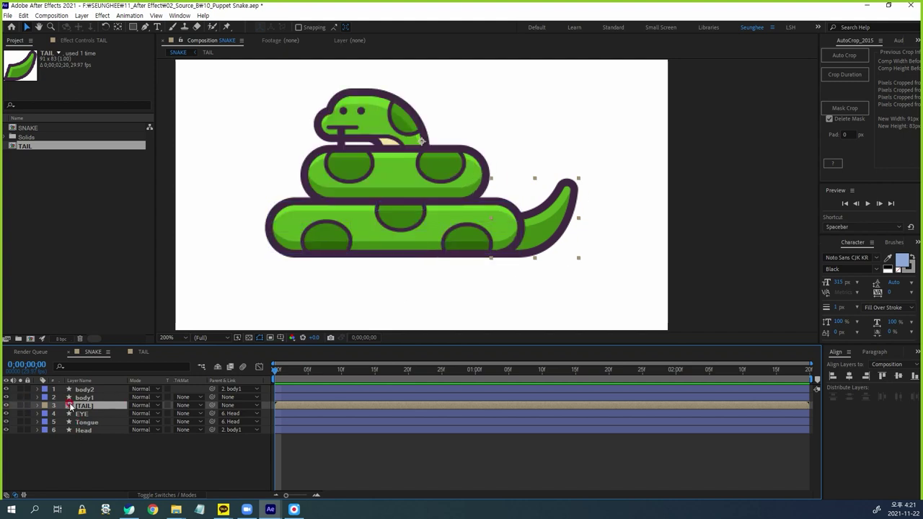
double_click(71, 407)
scroll(570, 251, "up", 2)
scroll(283, 148, "up", 1)
scroll(284, 148, "down", 2)
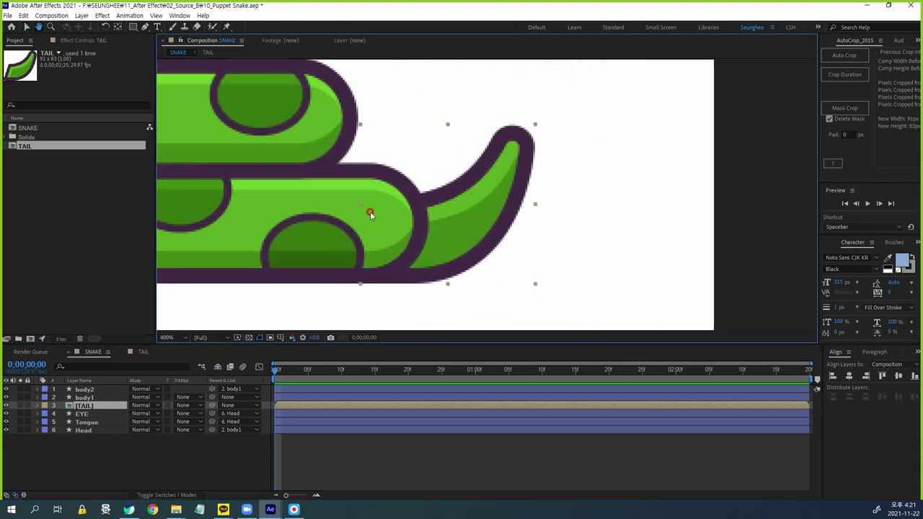
left_click(225, 28)
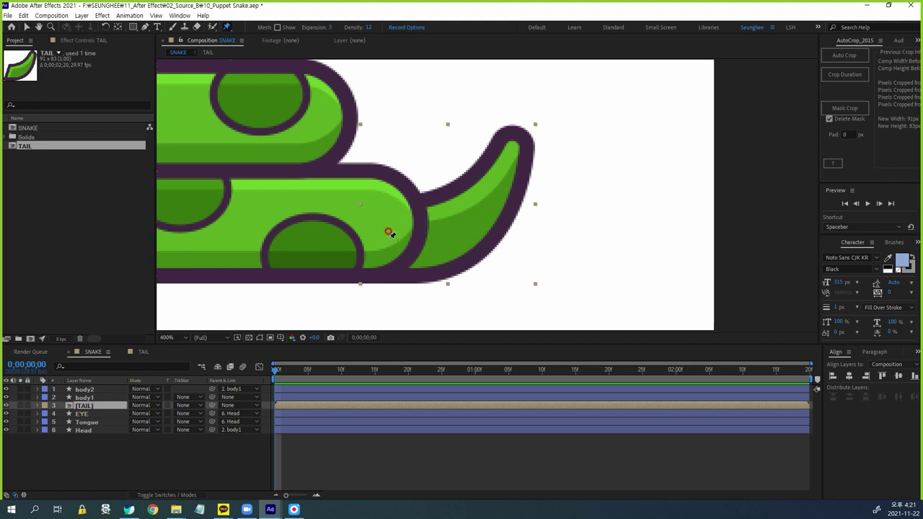
left_click(20, 406)
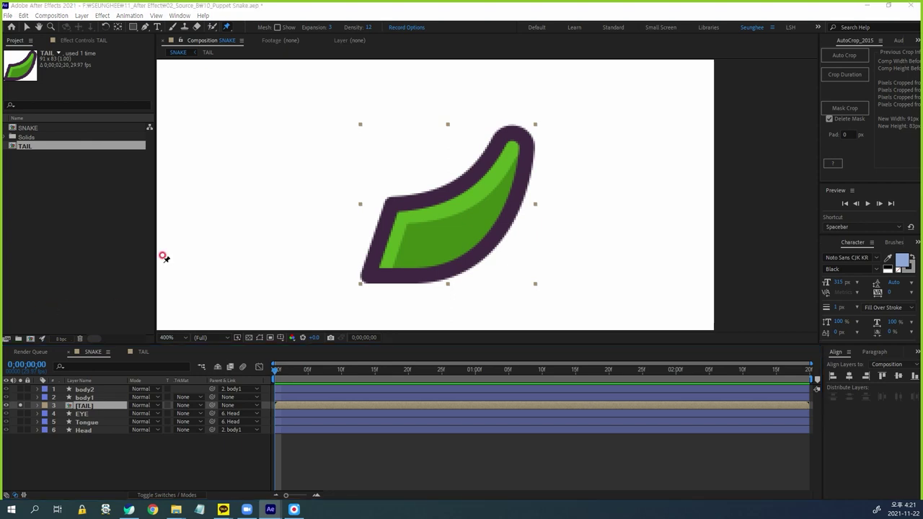
left_click(383, 237)
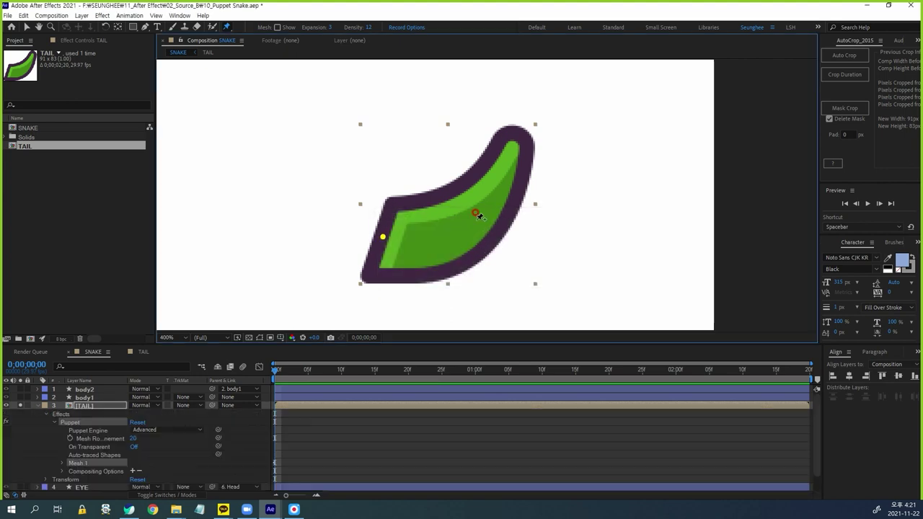
left_click(469, 224)
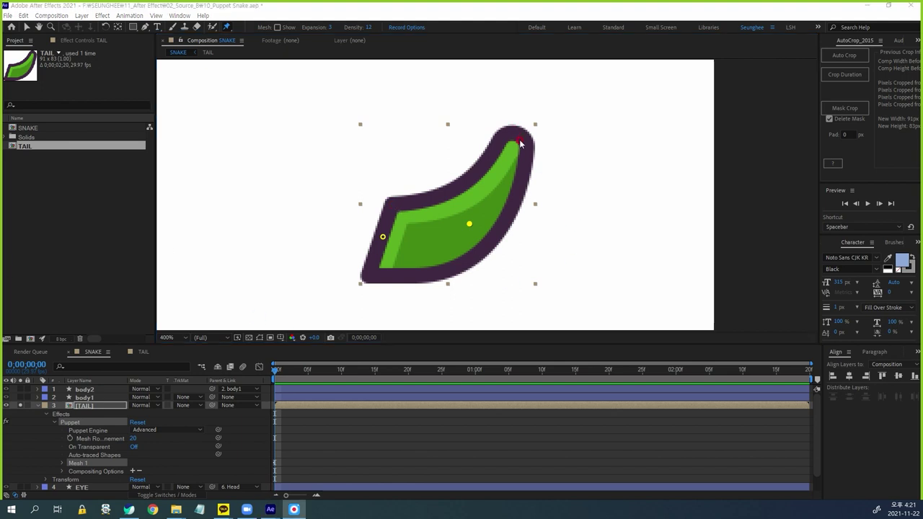
left_click(129, 415)
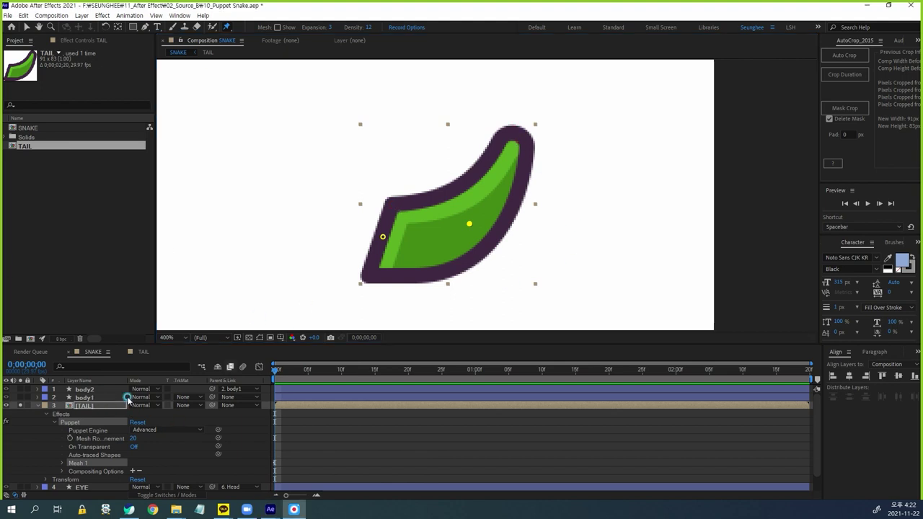
left_click(516, 137)
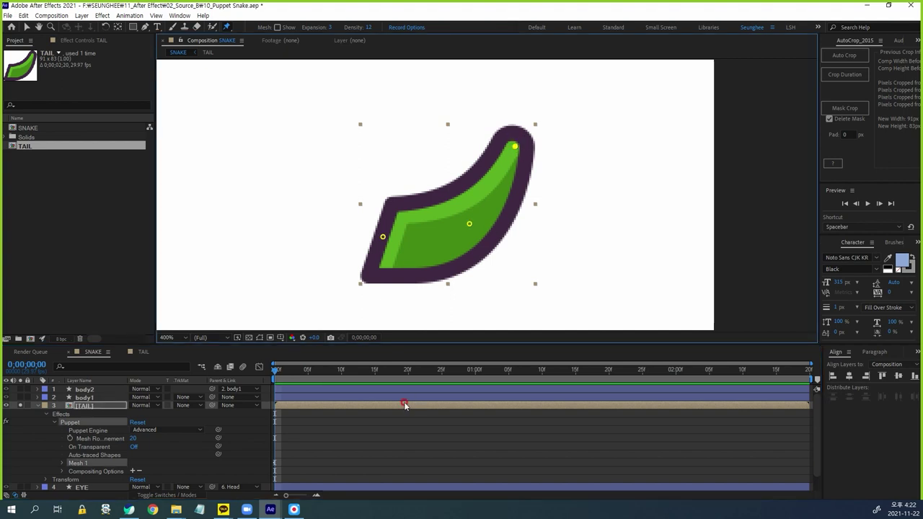
left_click(88, 408)
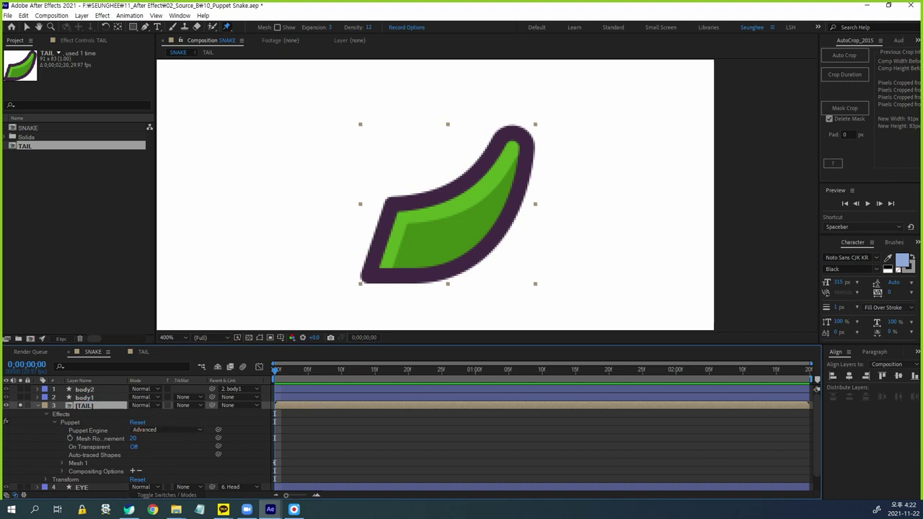
left_click(294, 407)
- At frame 5, reveal the tail's puppet pin keyframes and select the pins
left_click(307, 371)
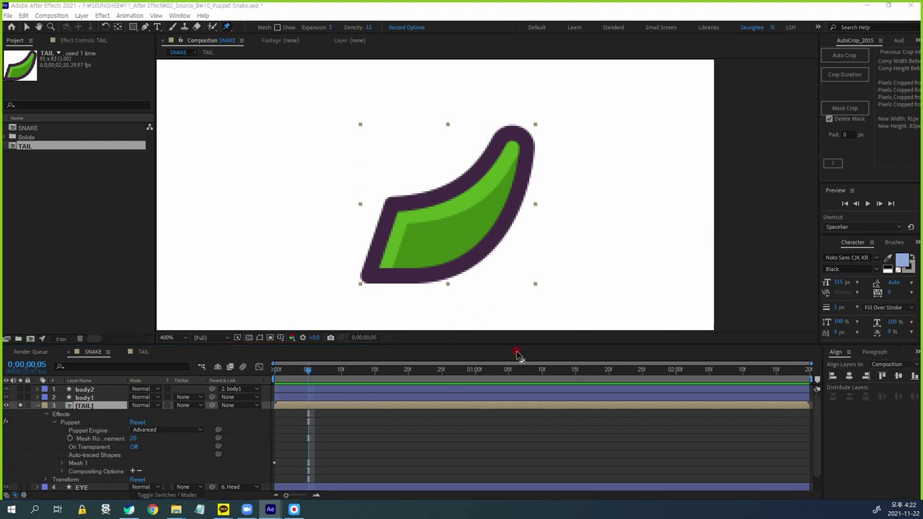
left_click(87, 408)
key("u")
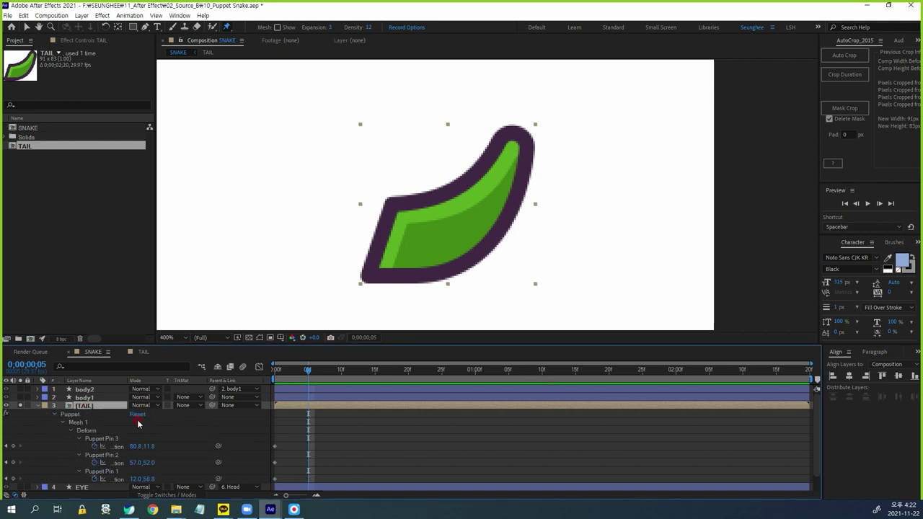
left_click(87, 432)
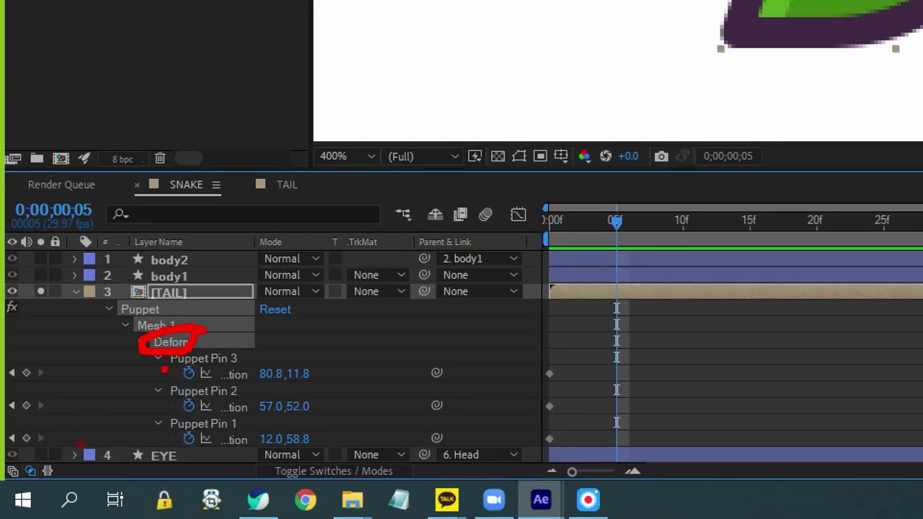
left_click_drag(165, 370, 155, 440)
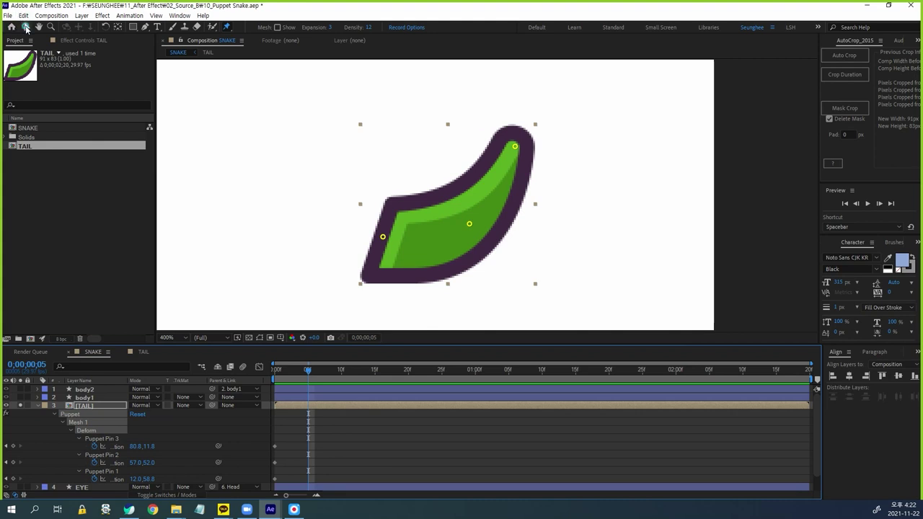
- Drag Puppet Pins 1, 2 and 3 to flatten the tail rightward, Pin 3 at 103.5,46.5
left_click(26, 27)
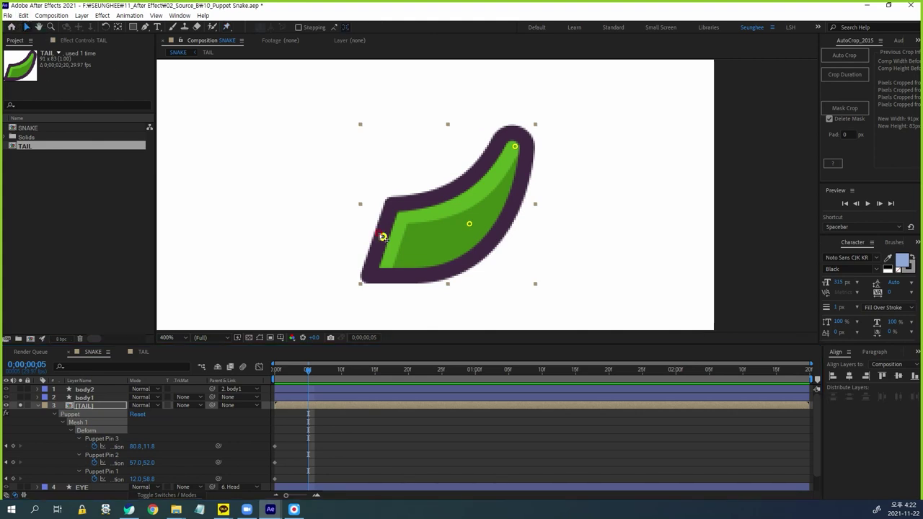
left_click_drag(382, 237, 379, 232)
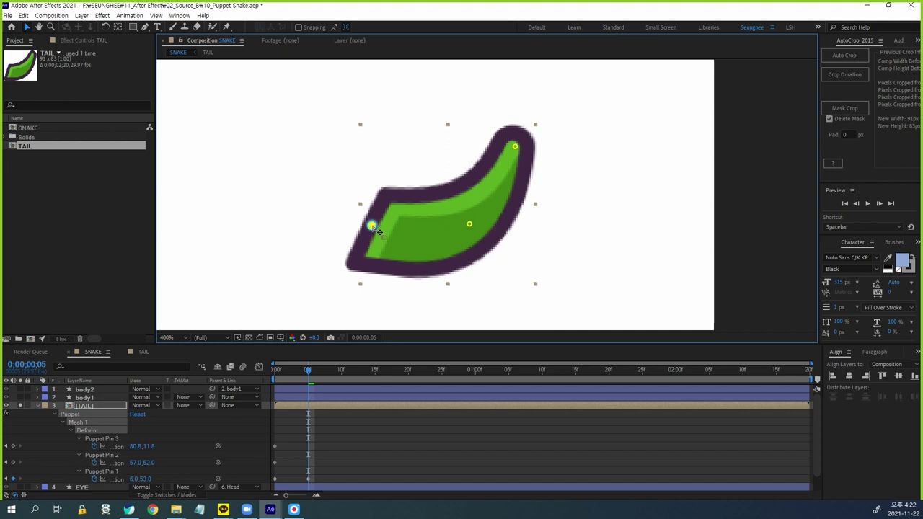
left_click_drag(378, 232, 375, 230)
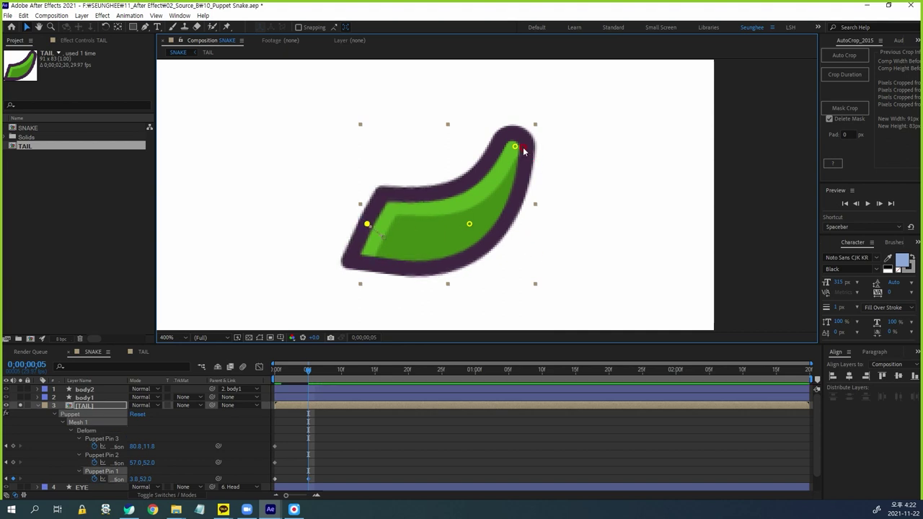
left_click_drag(478, 229, 476, 243)
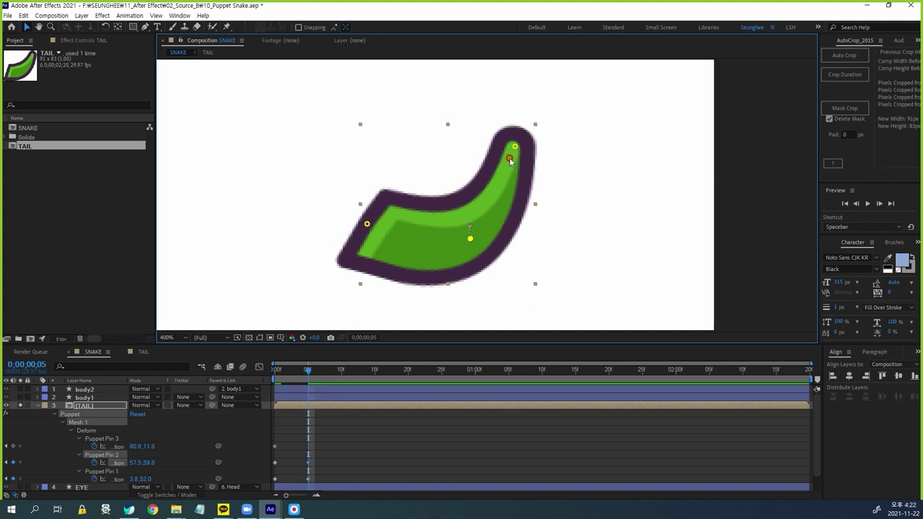
left_click_drag(515, 147, 559, 214)
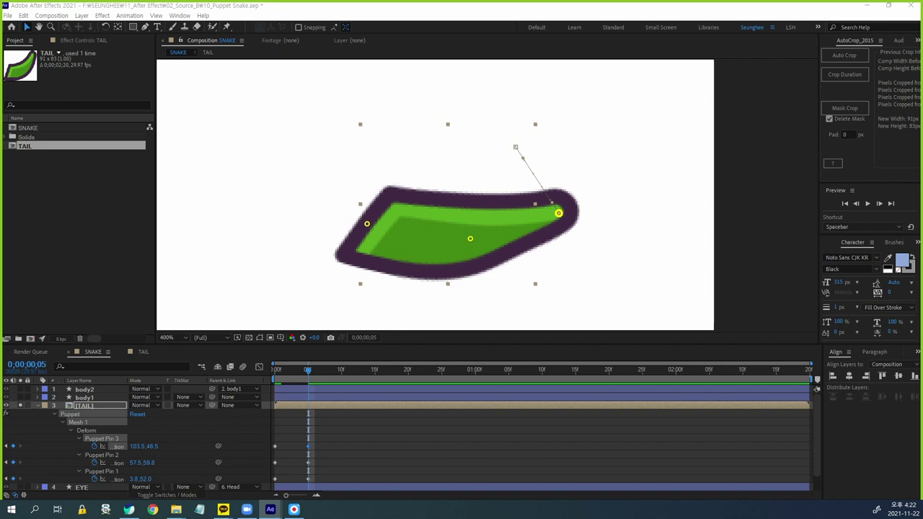
left_click(332, 398)
left_click(343, 374)
- Paste the starting tail pin pose at frame 10
left_click_drag(291, 437, 269, 483)
left_click(274, 489)
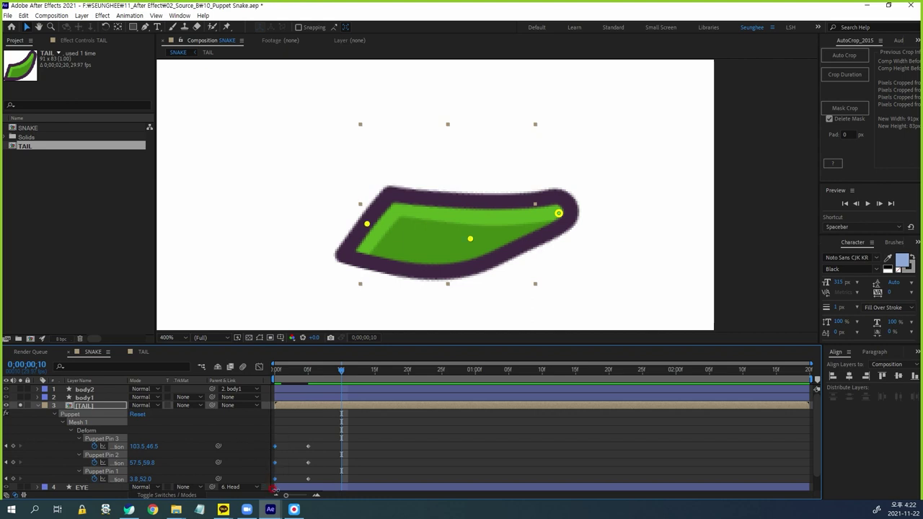
key("ctrl+v")
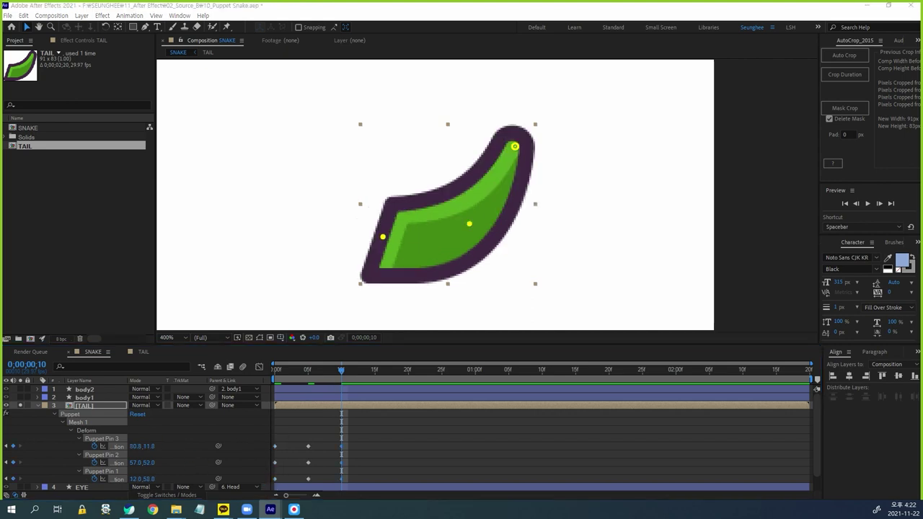
- At frame 15, drag the three pins to straighten the tail down and right
left_click(375, 371)
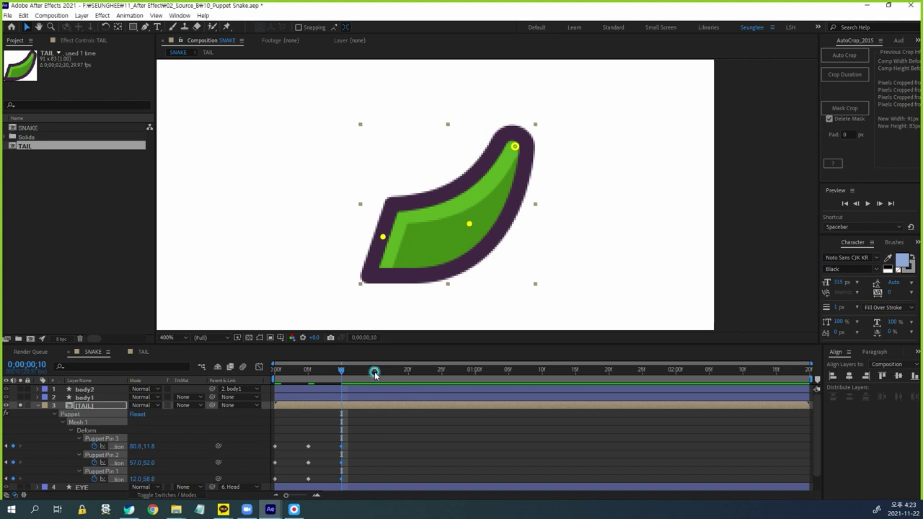
left_click(401, 461)
left_click(383, 236)
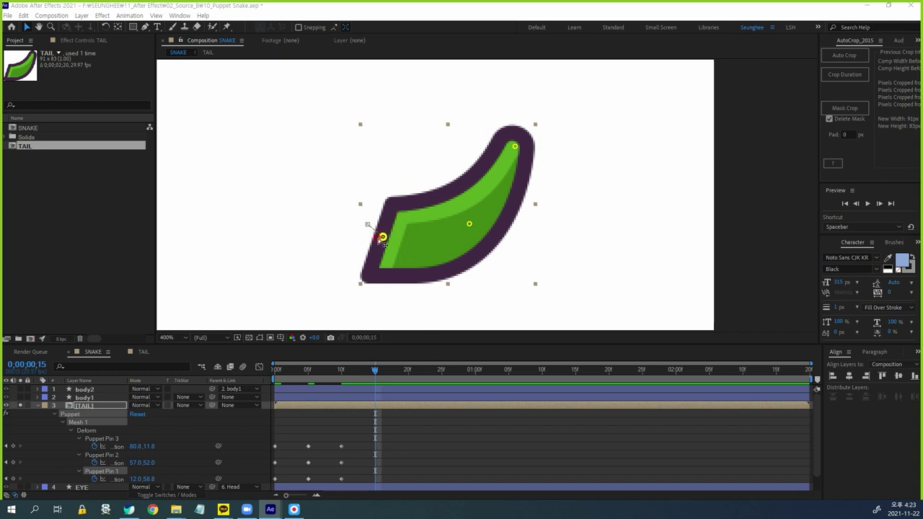
left_click_drag(387, 241, 371, 240)
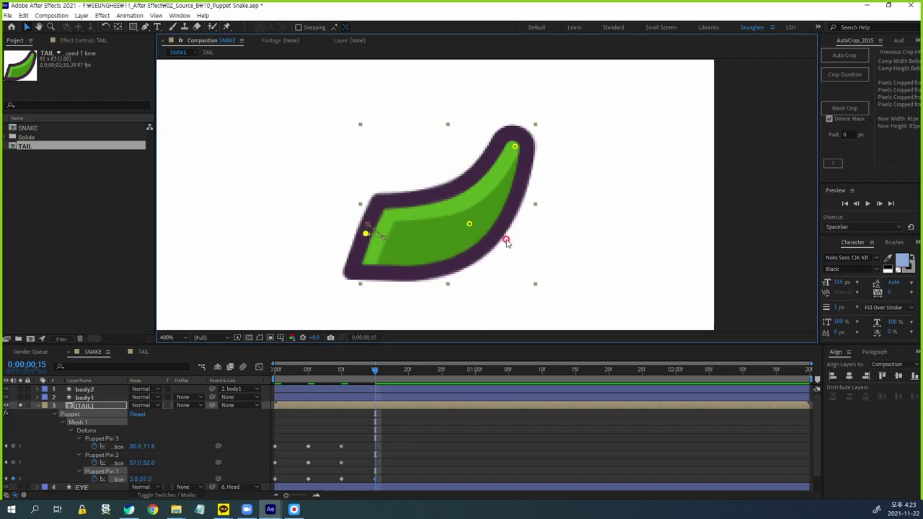
left_click_drag(470, 225, 474, 239)
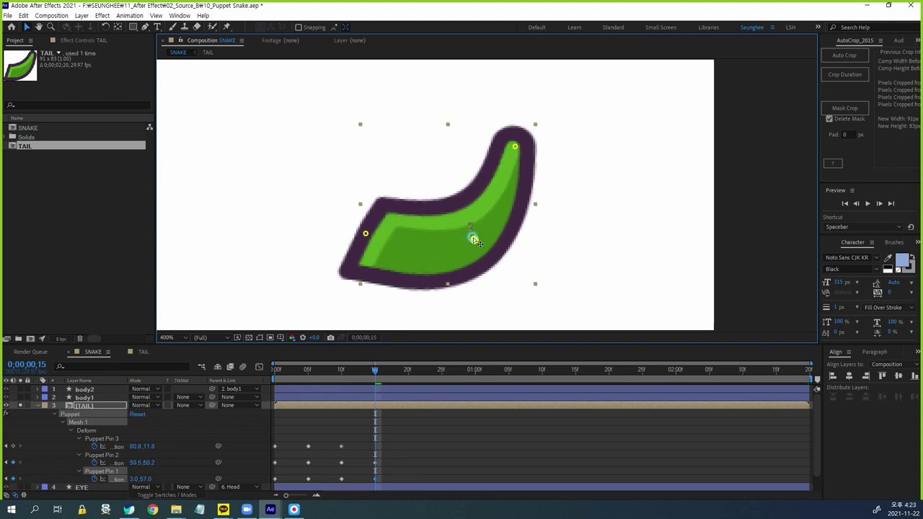
left_click_drag(515, 146, 571, 231)
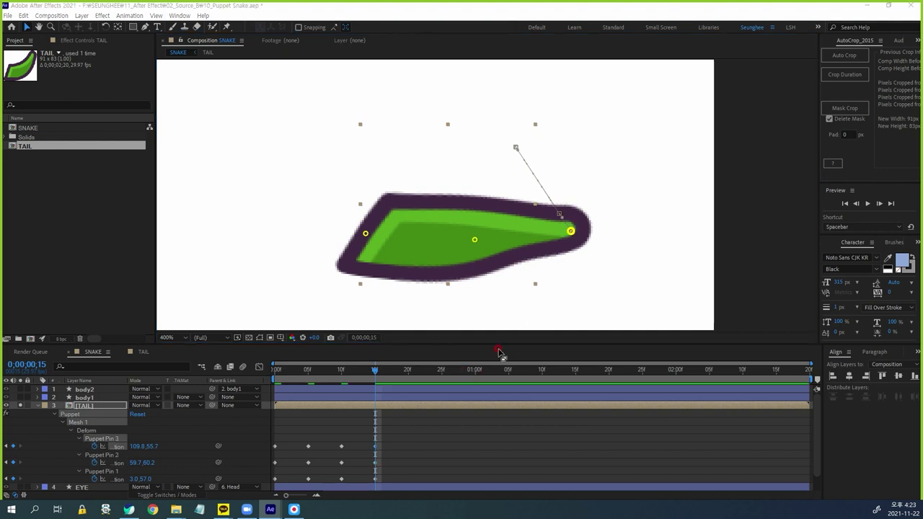
- Copy the frame-10 pin keyframes to frame 20 and preview the tail wag
left_click(407, 369)
left_click_drag(358, 437, 336, 484)
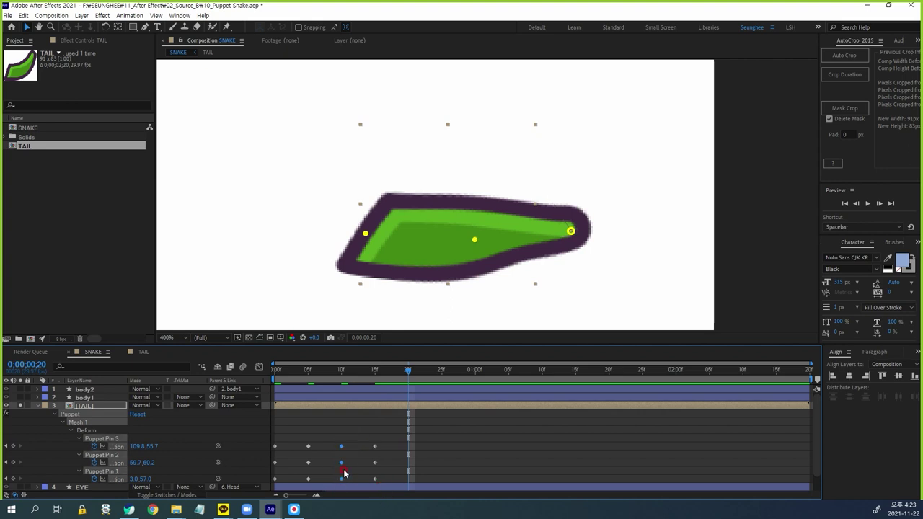
key("ctrl+c")
key("ctrl+v")
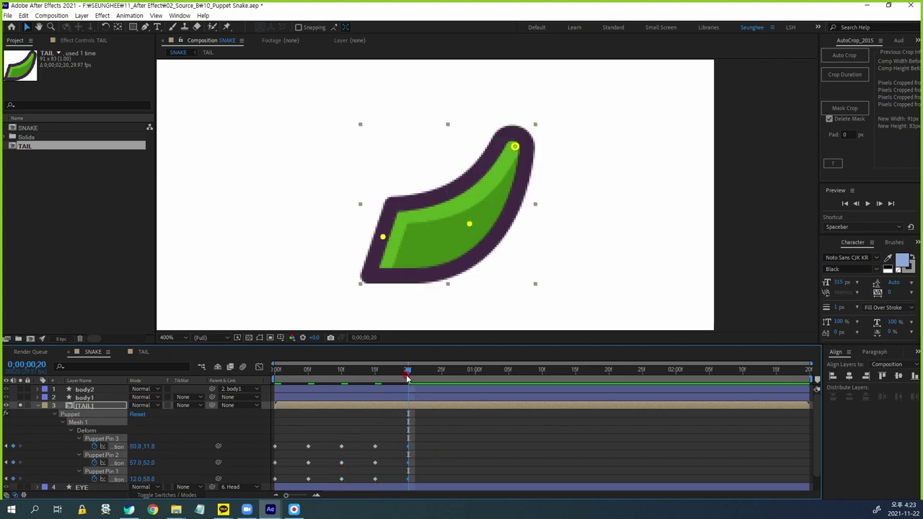
left_click_drag(407, 369, 193, 375)
key("space")
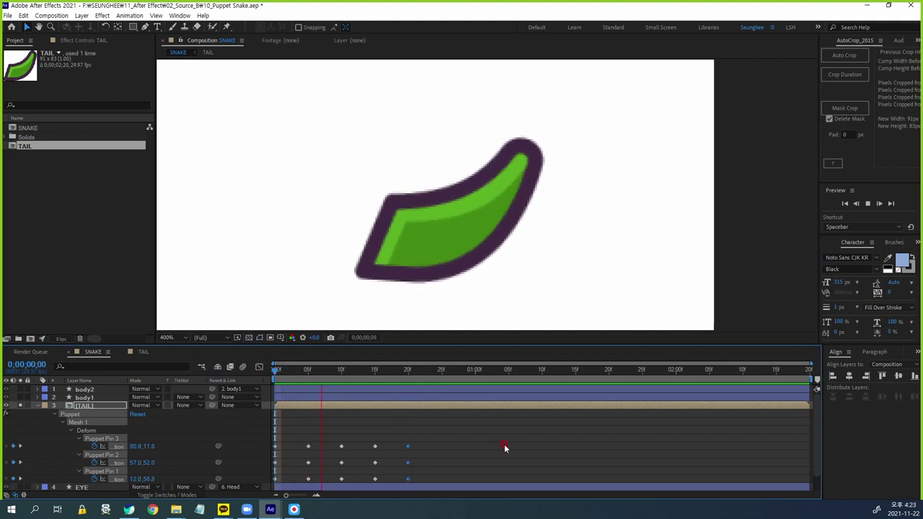
- Stop the preview, check the poses, and apply Easy Ease to all pin keyframes
key("space")
mouse_move(562, 369)
left_mouse_down()
mouse_move(296, 388)
mouse_move(376, 403)
left_mouse_up()
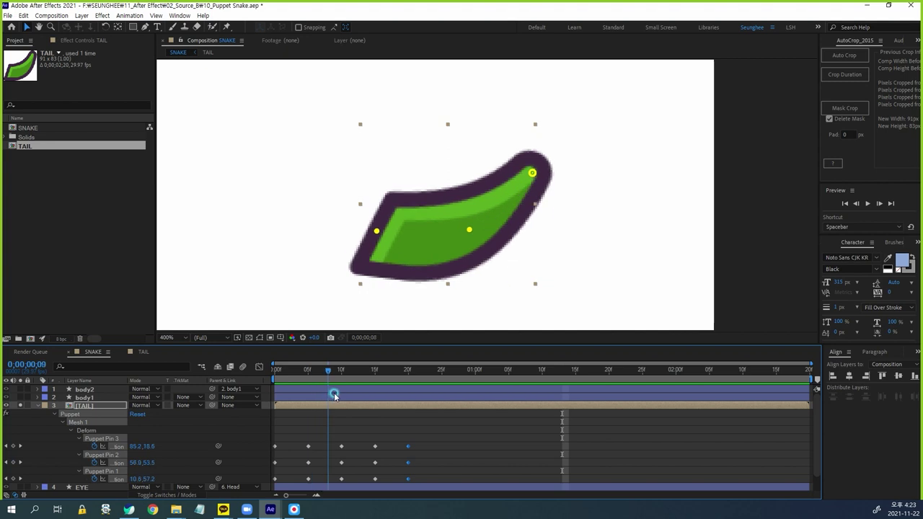
mouse_move(375, 403)
left_mouse_down()
mouse_move(408, 403)
mouse_move(265, 498)
left_mouse_up()
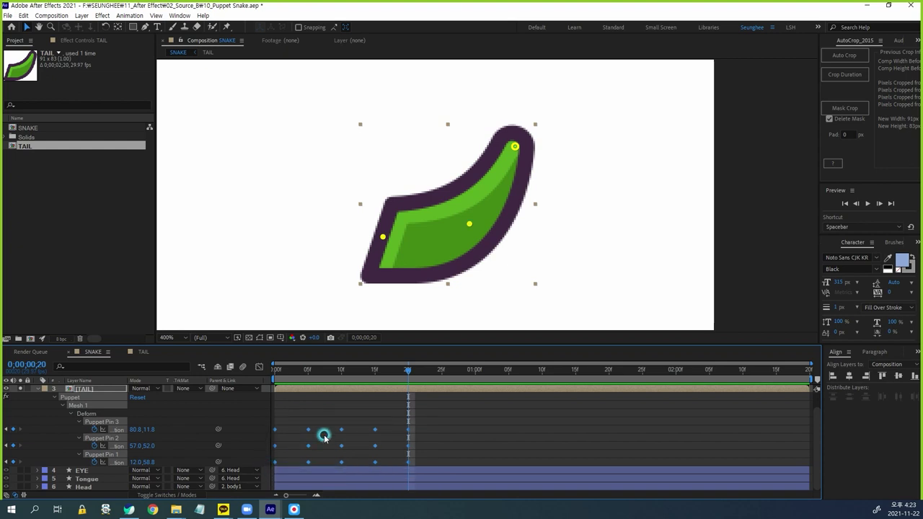
key("F9")
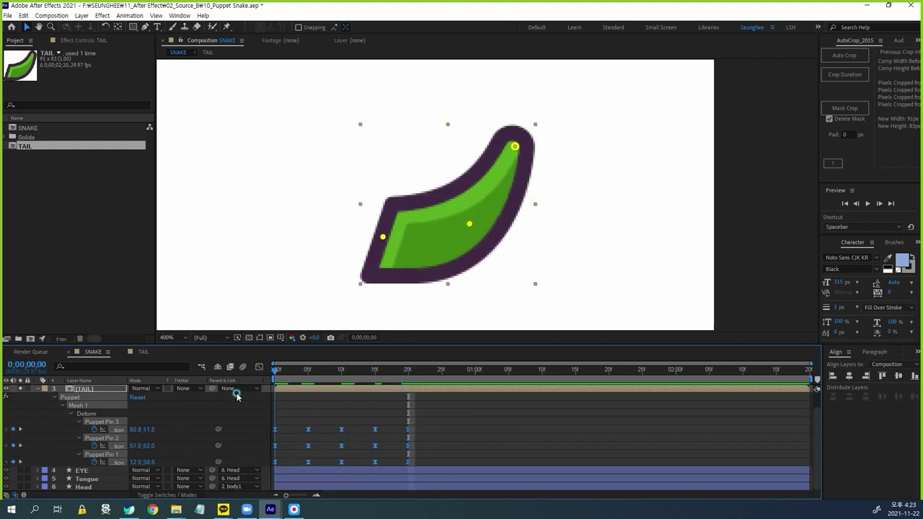
key("Home")
- Turn off Solo on TAIL and preview the whole snake's tail wag
left_click(20, 390)
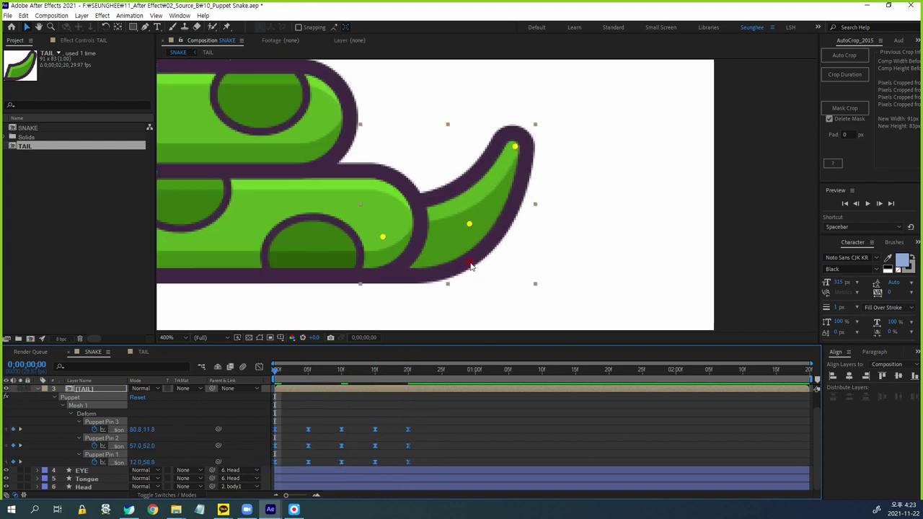
scroll(505, 274, "down", 1)
scroll(562, 285, "down", 1)
key("space")
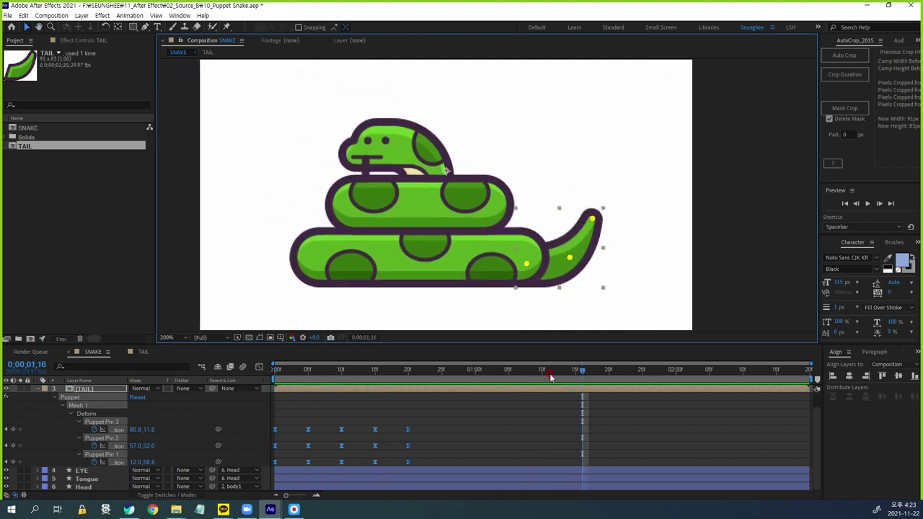
left_click(315, 371)
key("space")
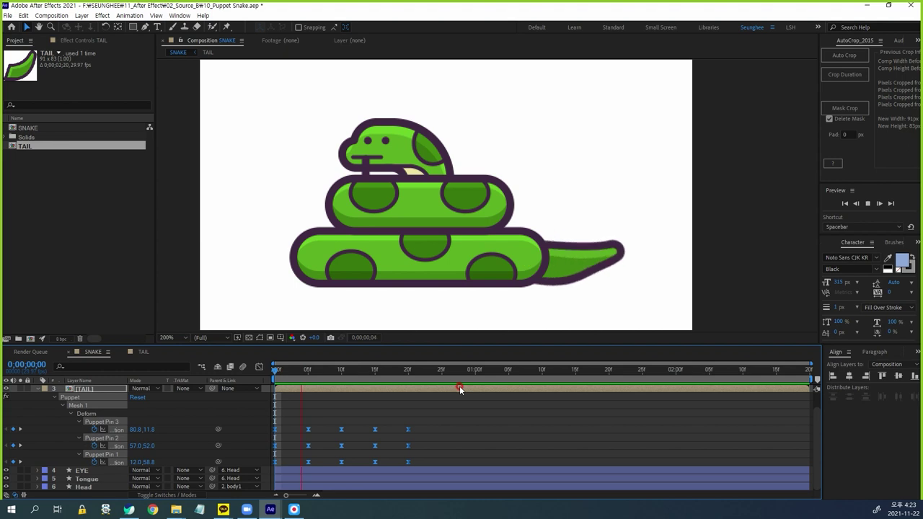
key("space")
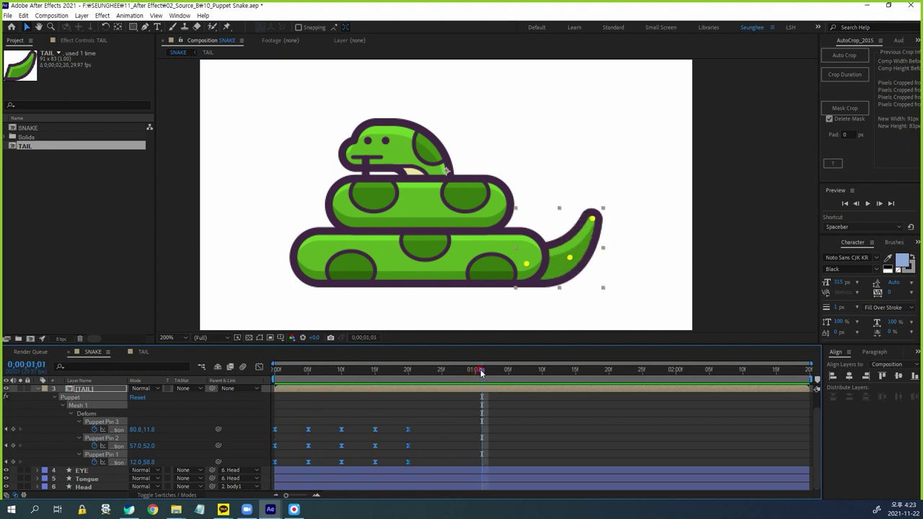
key("Home")
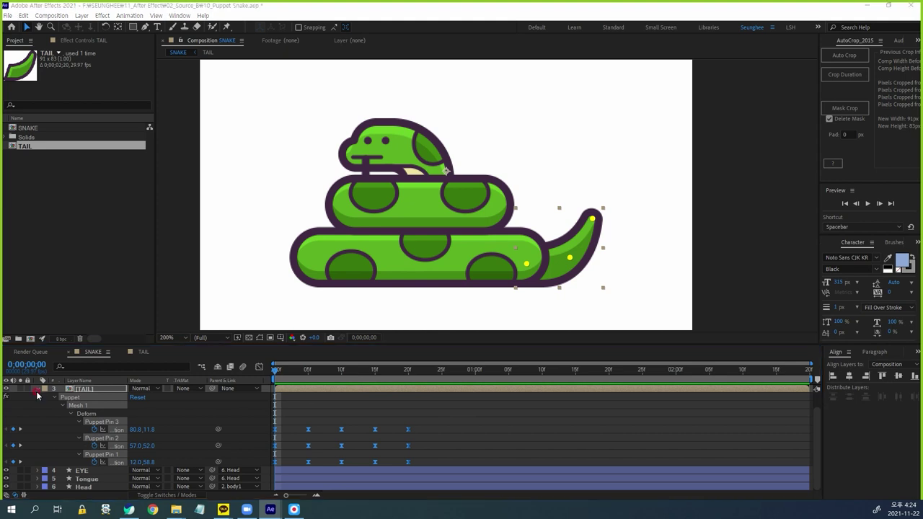
- Keyframe the Head layer's Position at frame 15, raising the head to 159.5,-17.1
left_click(84, 486)
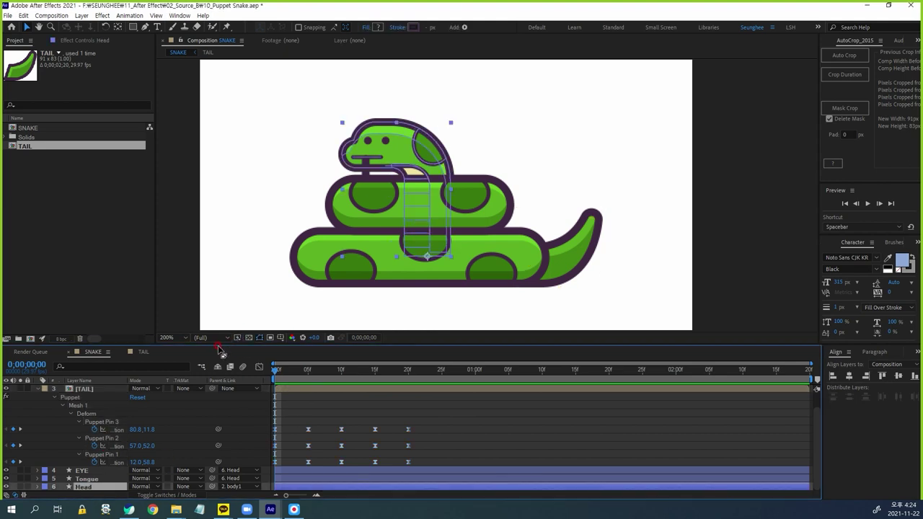
left_click_drag(220, 349, 221, 339)
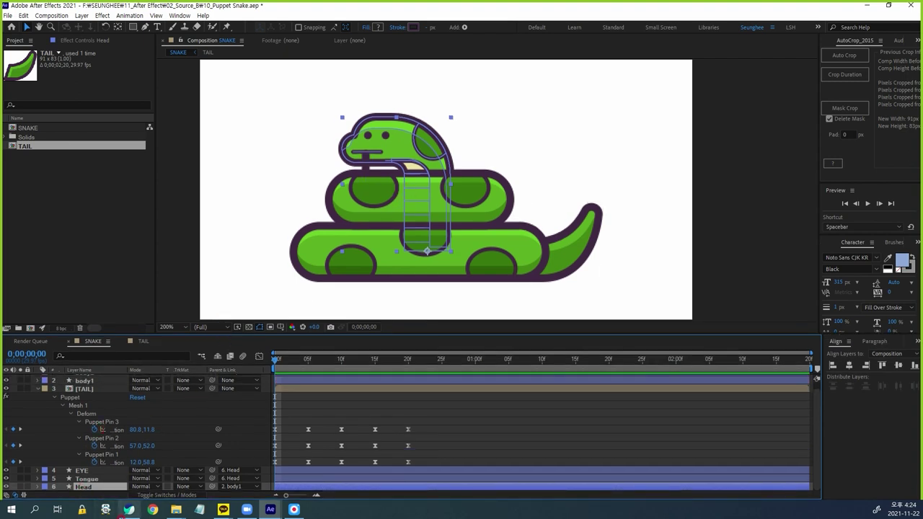
key("p")
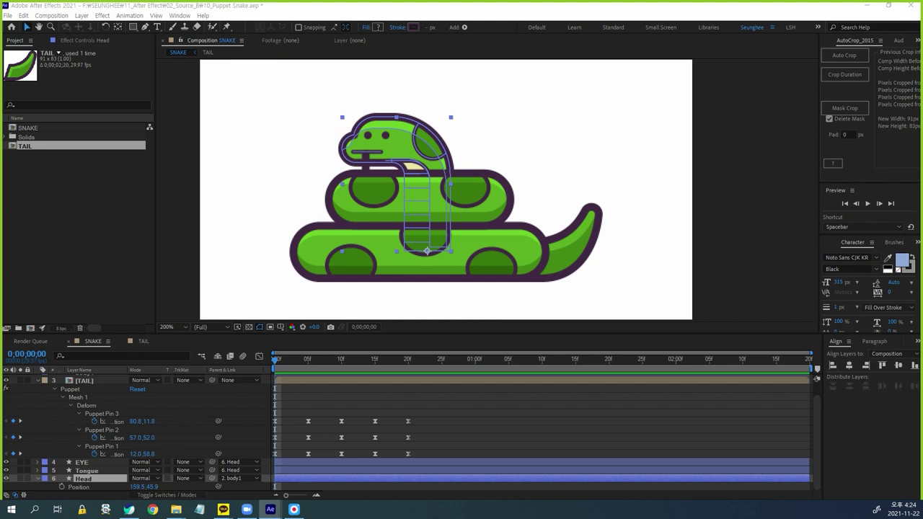
left_click(62, 489)
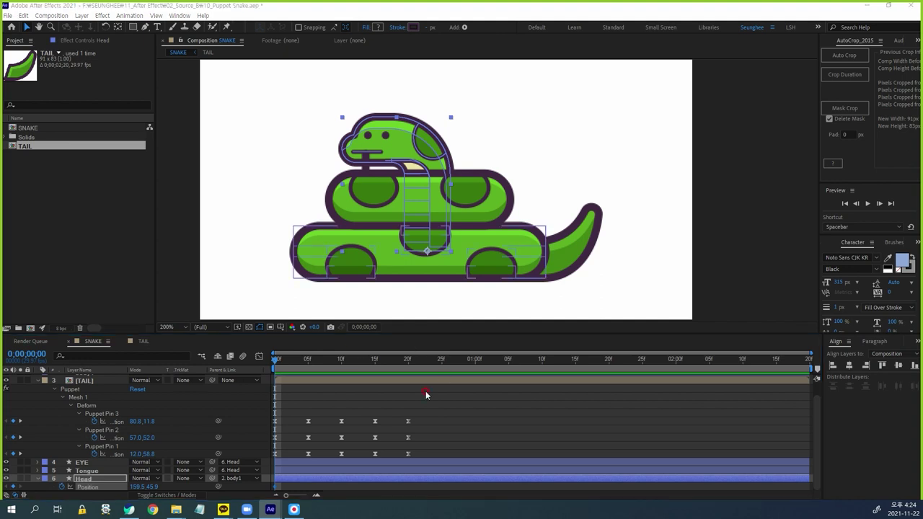
left_click(375, 364)
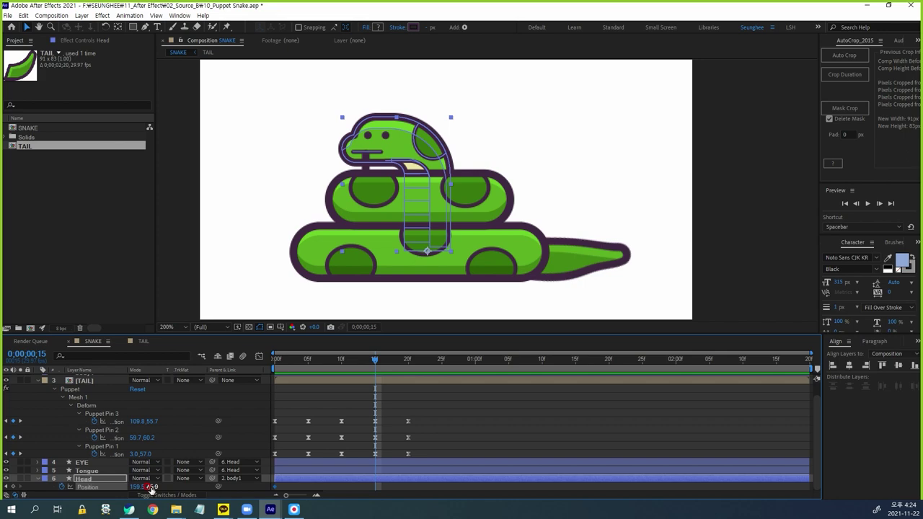
mouse_move(148, 487)
left_mouse_down()
mouse_move(85, 507)
mouse_move(101, 509)
left_mouse_up()
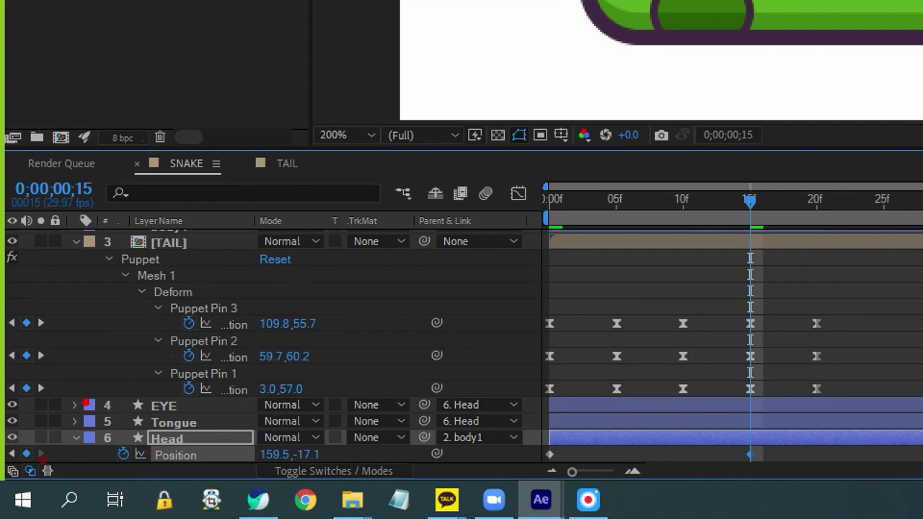
left_click_drag(95, 393, 98, 468)
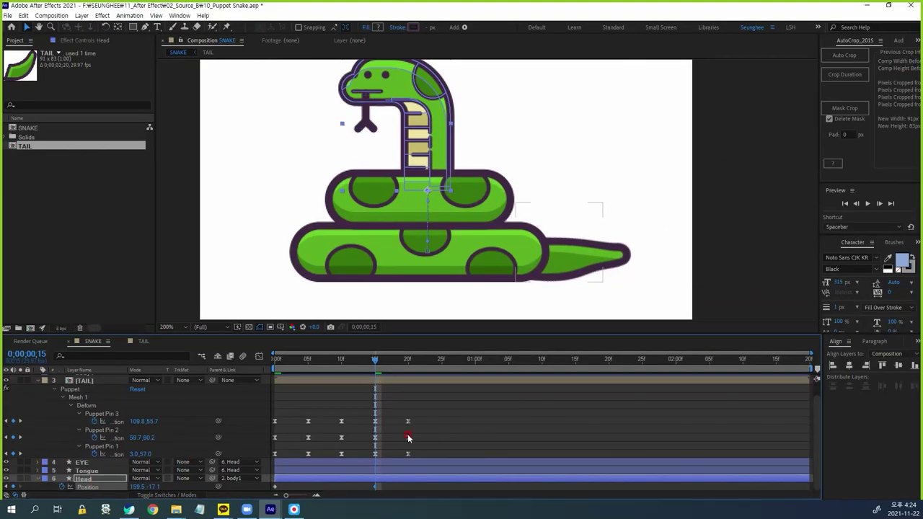
key("Page_Up")
left_click_drag(319, 370, 375, 393)
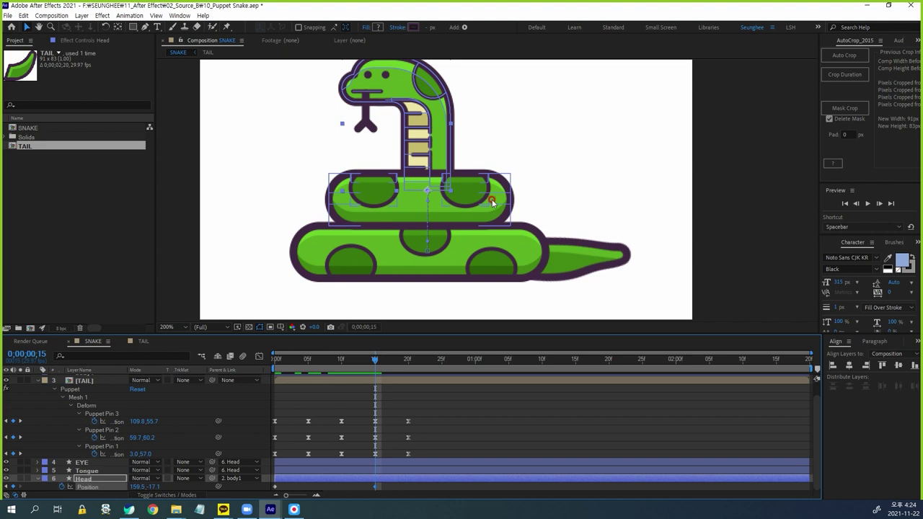
left_click_drag(426, 220, 473, 263)
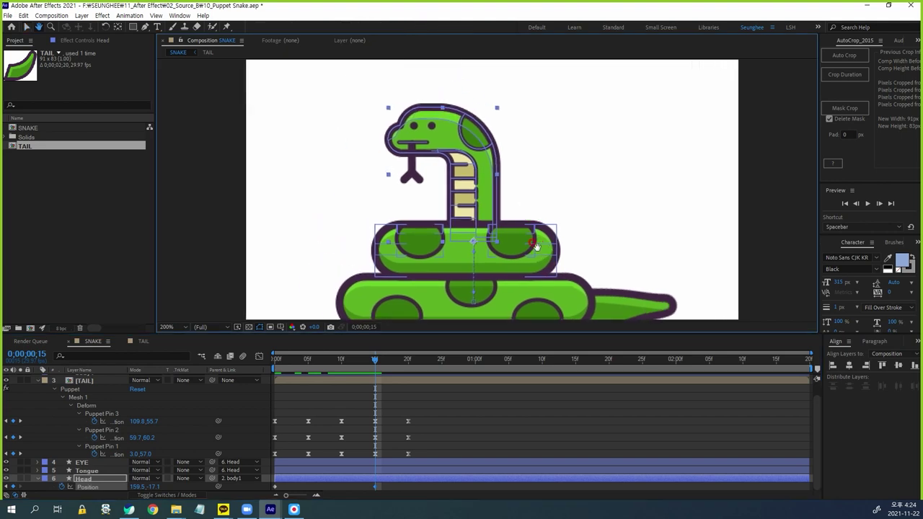
- Add a Tongue Rotation keyframe of 0° at frame 10
left_click(90, 471)
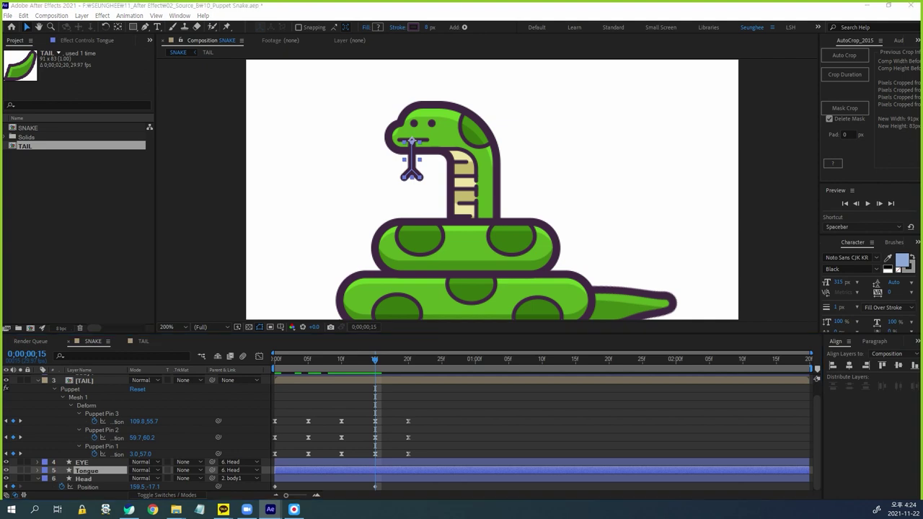
scroll(410, 143, "up", 3)
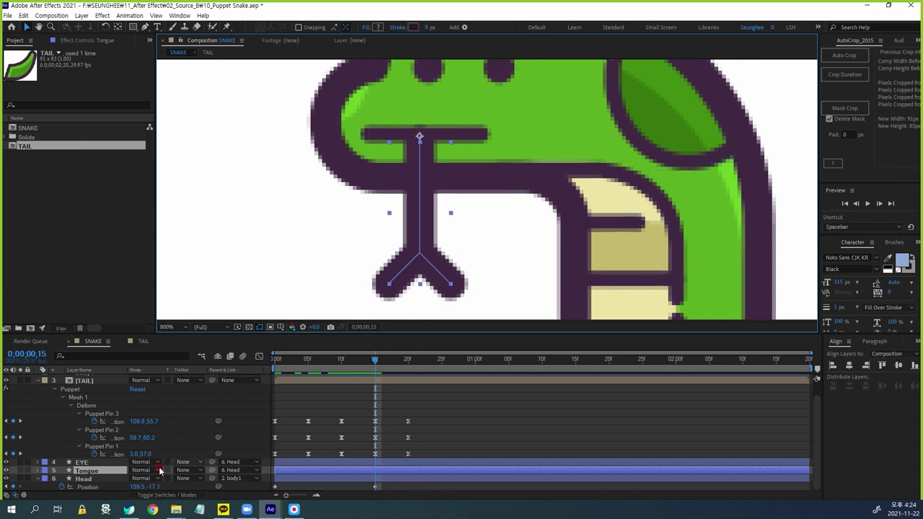
key("r")
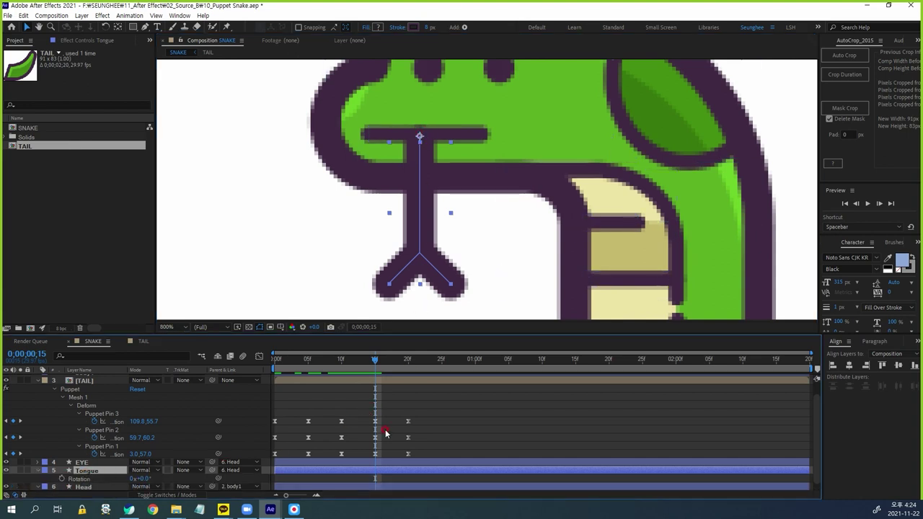
left_click(341, 366)
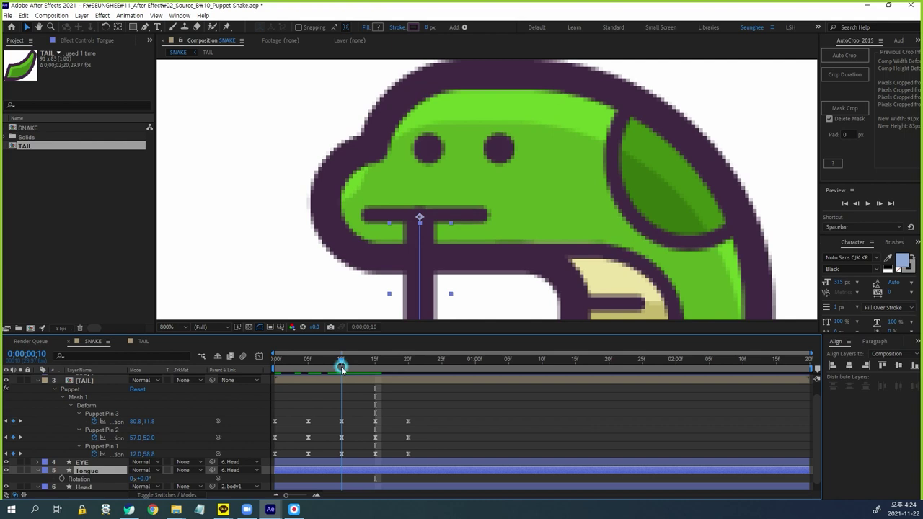
left_click(98, 472)
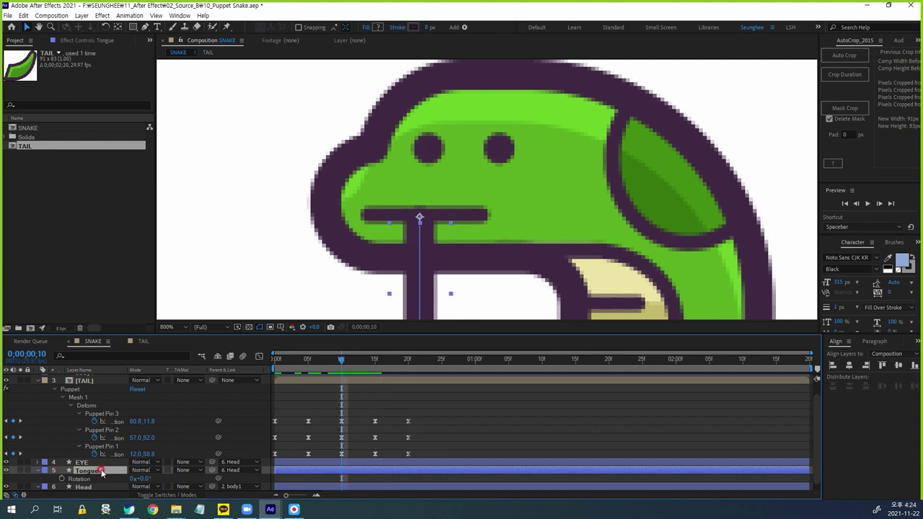
left_click(160, 481)
left_click(72, 478)
left_click(62, 479)
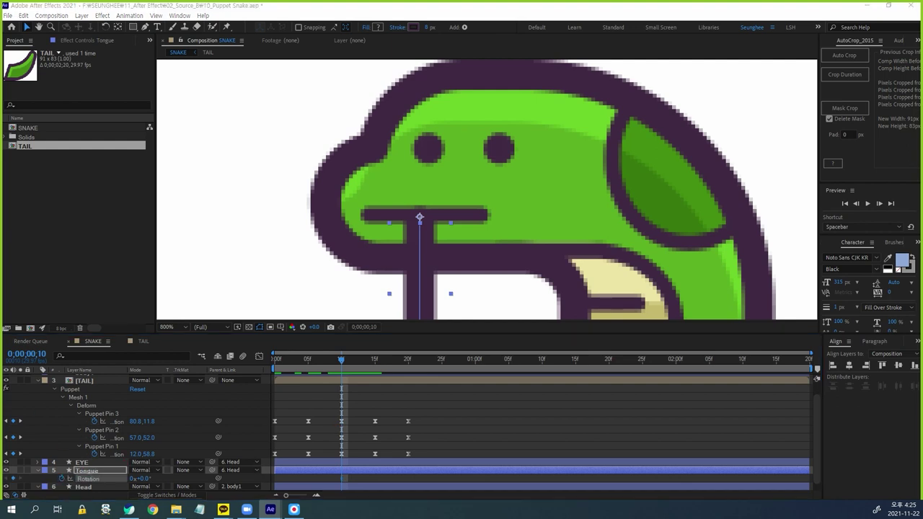
- Rotate the tongue to 18° at frame 15
left_click(364, 352)
left_click(374, 360)
left_click(232, 356)
left_click(156, 479)
left_click_drag(143, 478, 149, 474)
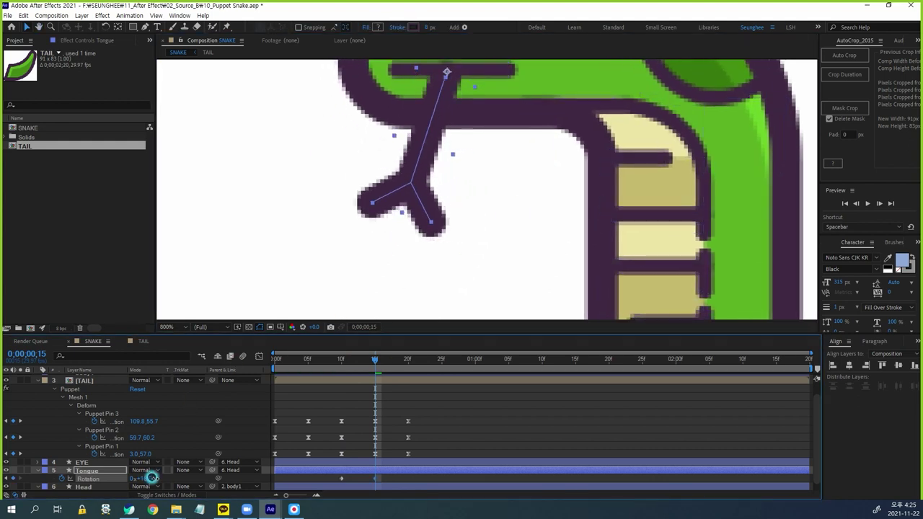
left_click(440, 393)
- Set the tongue rotation back to 0° at frame 20
left_click(409, 362)
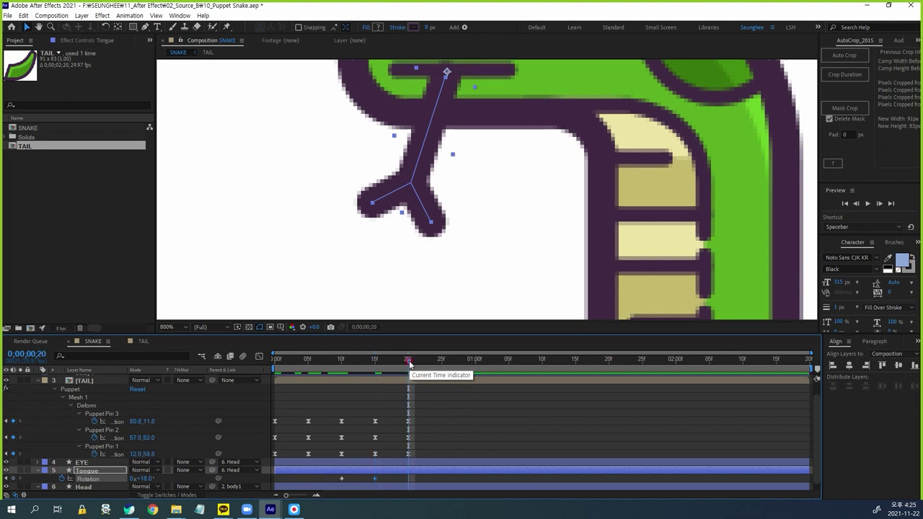
left_click(144, 478)
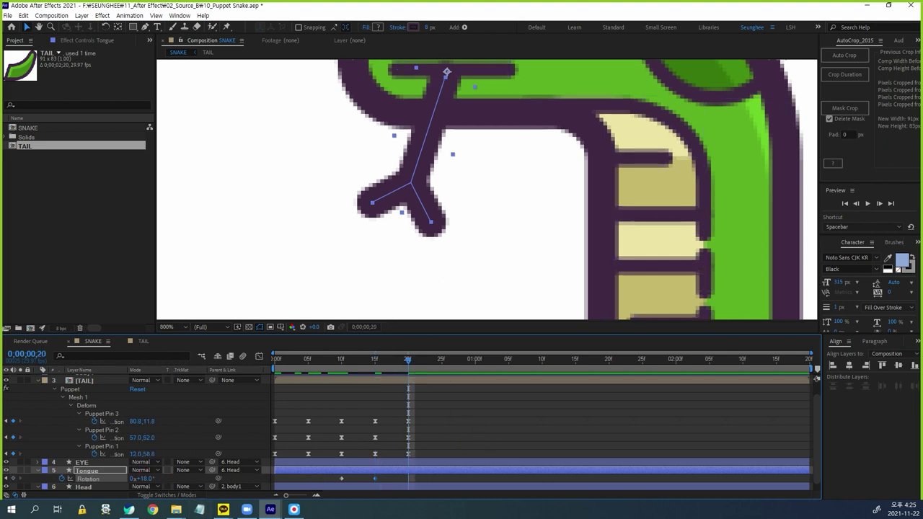
left_click(346, 471)
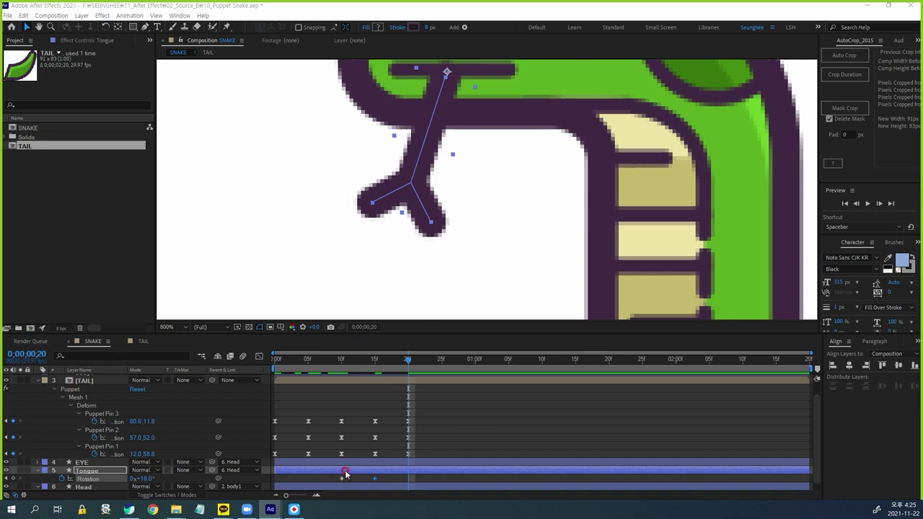
left_click(143, 478)
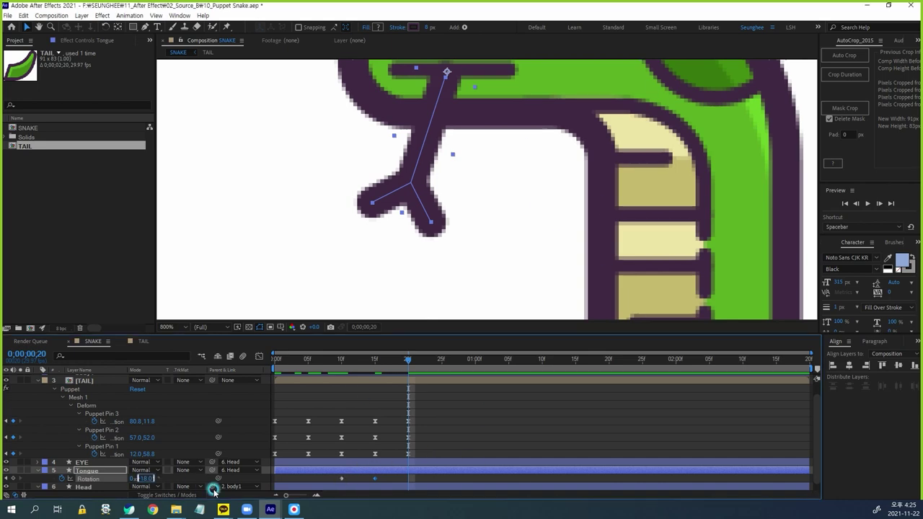
type("0")
key("Return")
- Preview the tongue flick, then return to frame 10 with the EYE layer selected
scroll(478, 268, "down", 1)
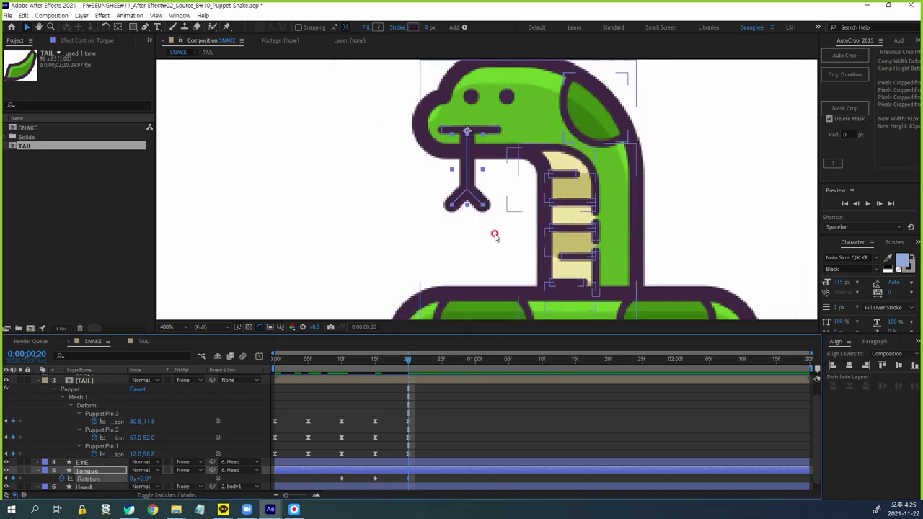
scroll(476, 238, "down", 1)
scroll(472, 216, "down", 2)
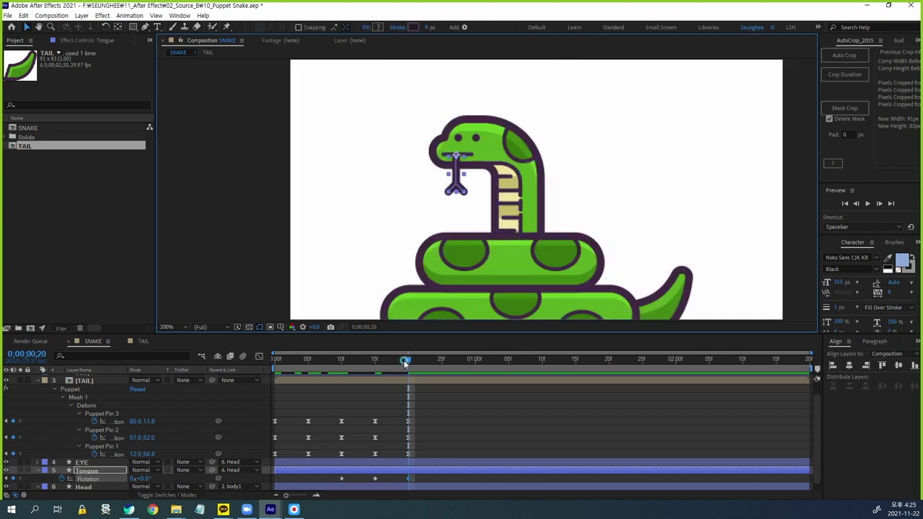
key("space")
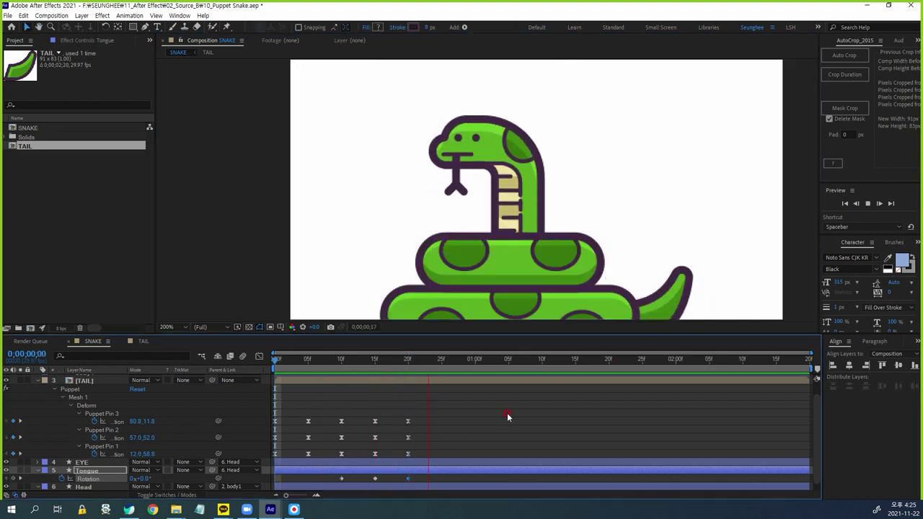
left_click_drag(392, 359, 341, 359)
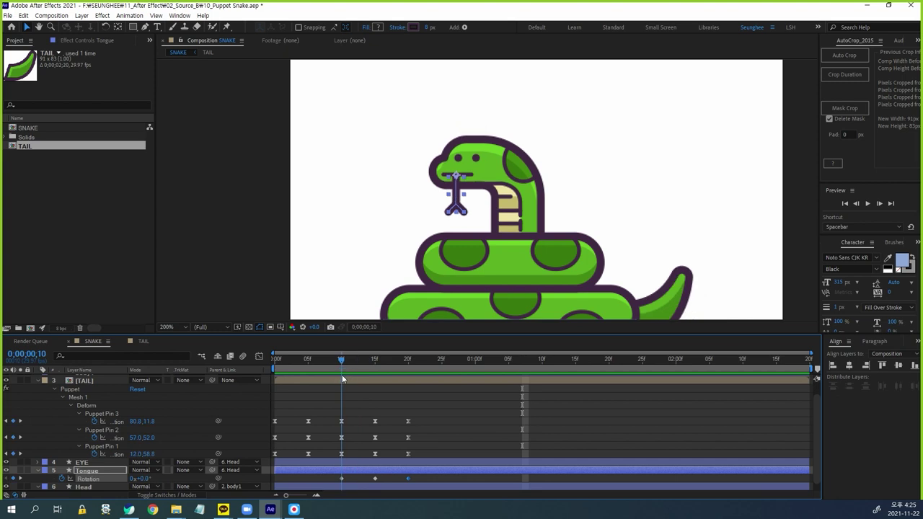
left_click(81, 462)
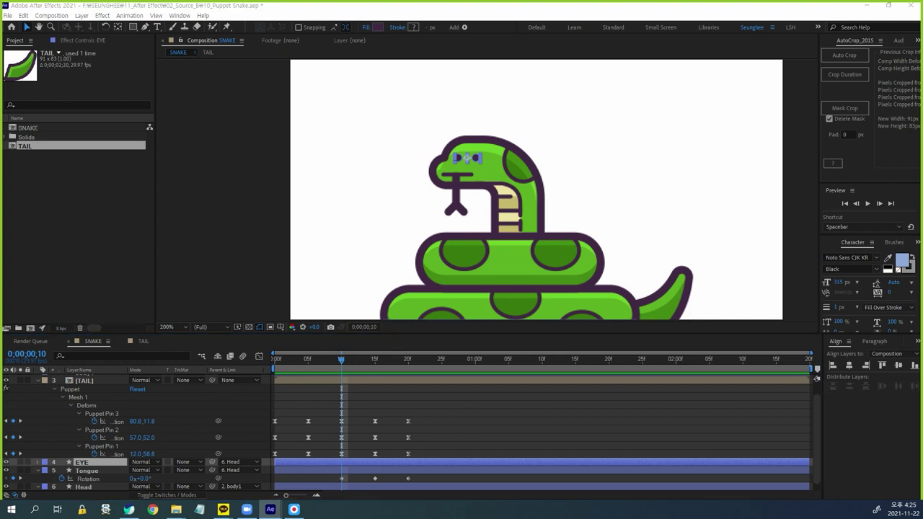
- Reveal the EYE layer's Scale and squash the eyes to 100,10% at frame 15
left_click(88, 465)
key("s")
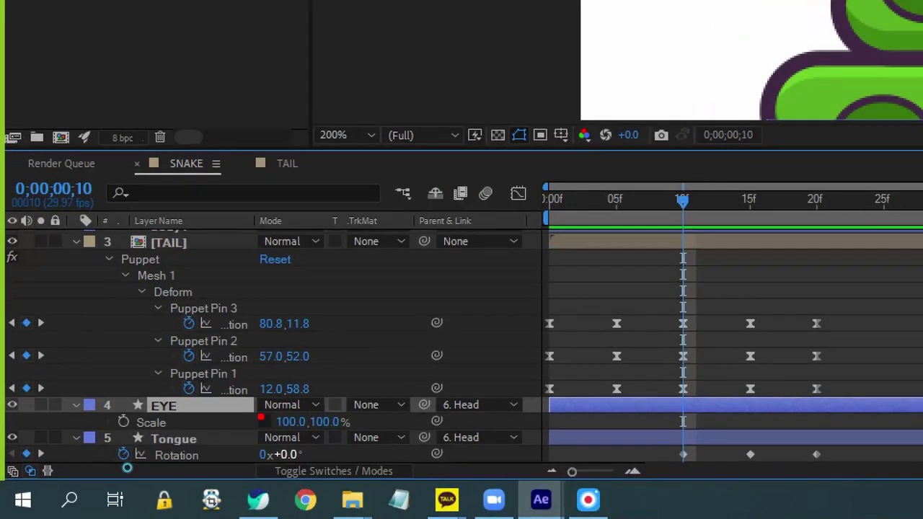
left_click_drag(77, 464, 237, 462)
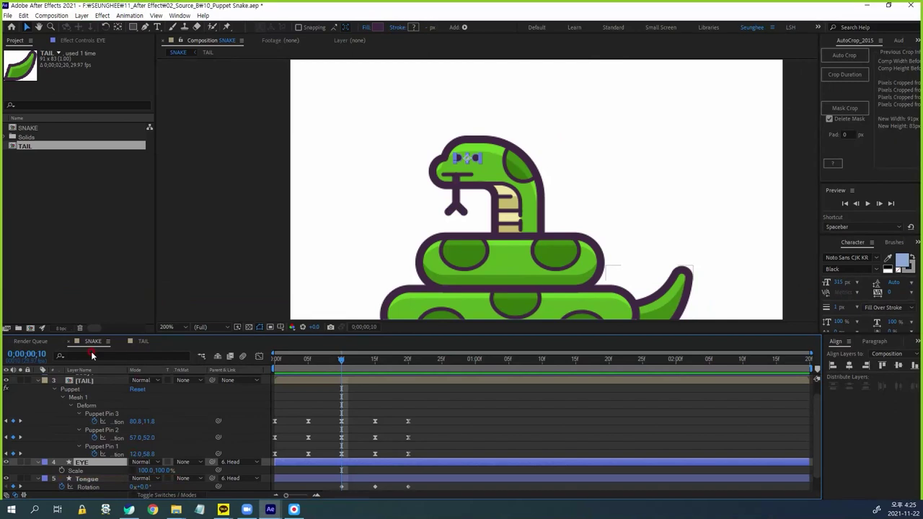
left_click(374, 359)
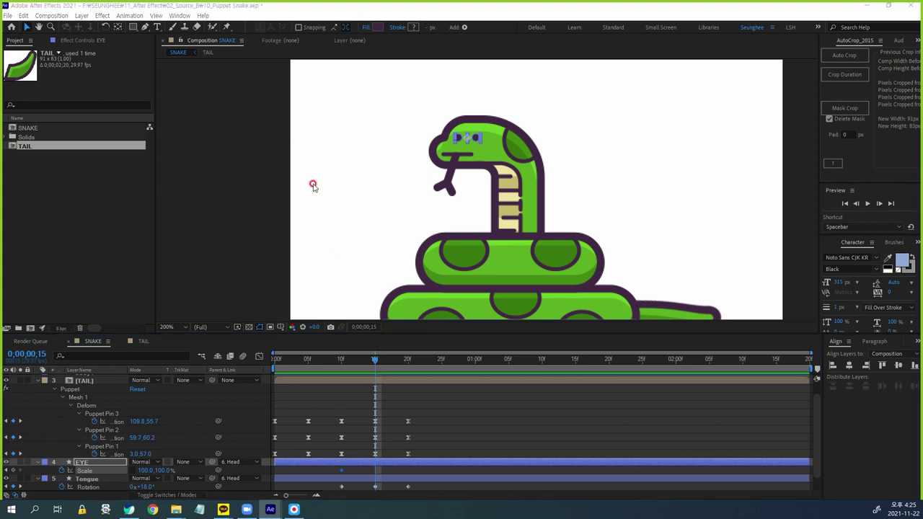
left_click_drag(166, 472, 134, 471)
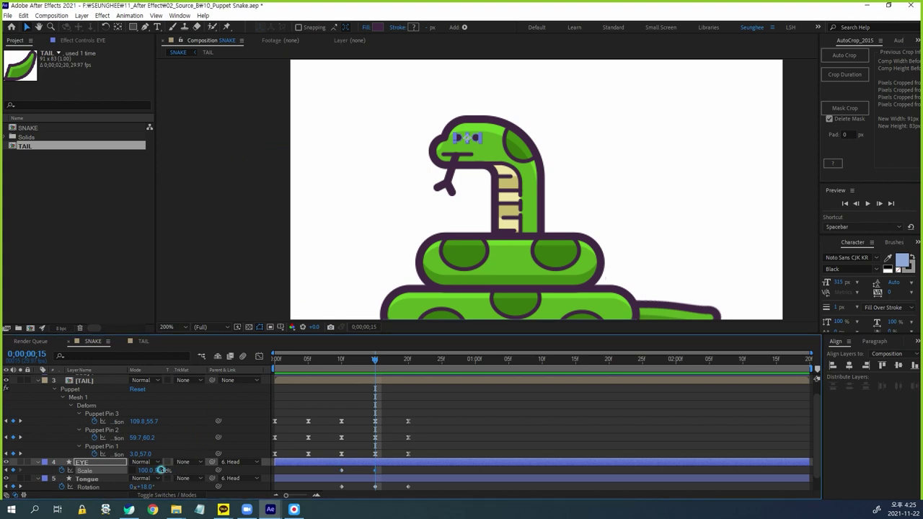
scroll(493, 225, "up", 2)
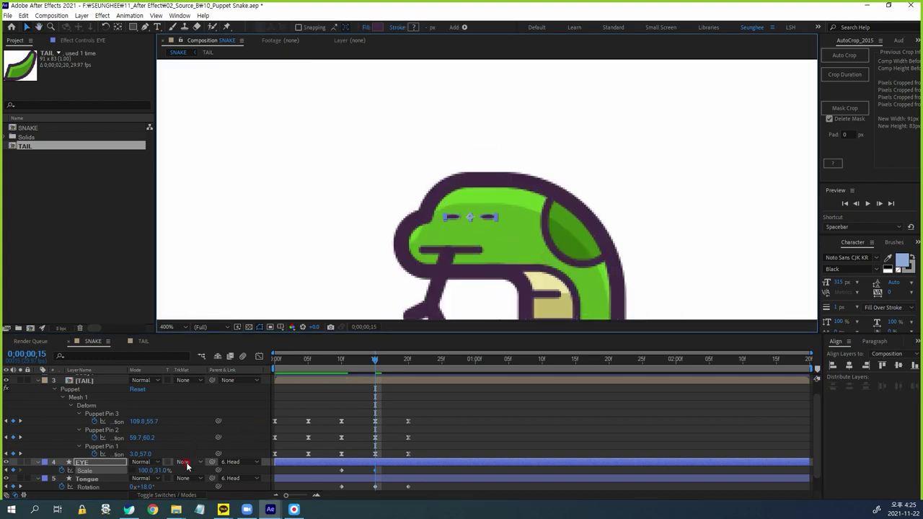
left_click_drag(159, 470, 160, 471)
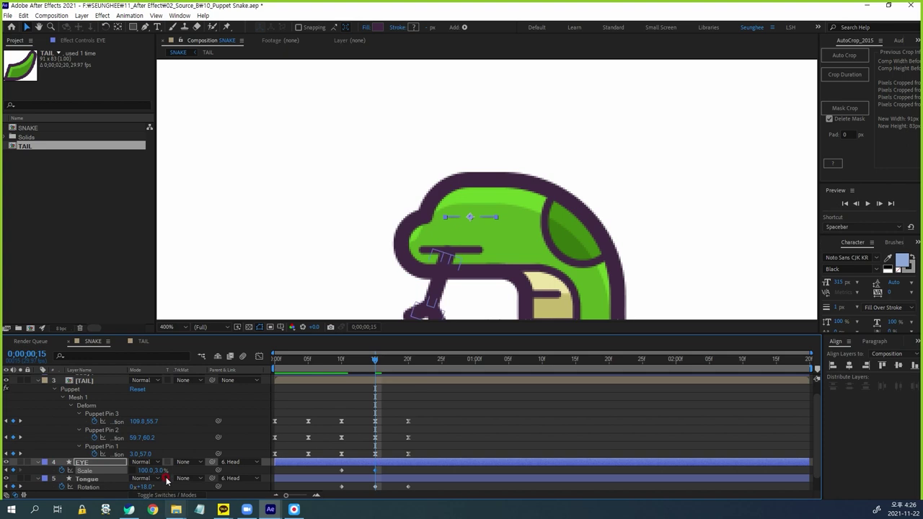
left_click(160, 470)
type("10")
key("Return")
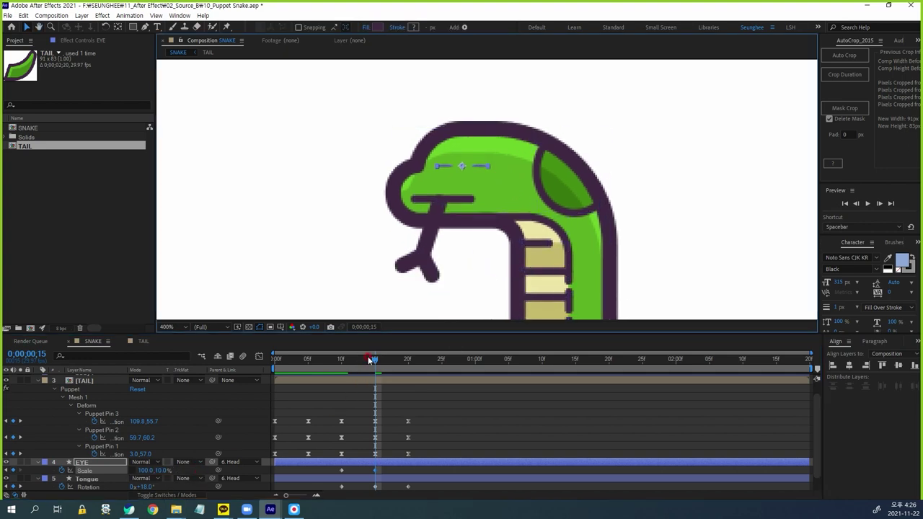
- Return the eyes to 100% scale at frame 20 and fit the snake in view
left_click_drag(372, 357, 370, 367)
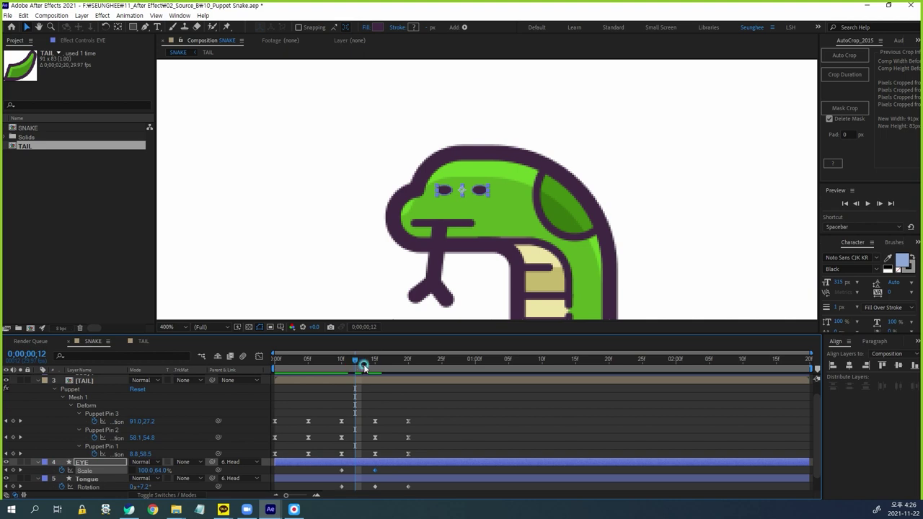
left_click_drag(370, 366, 408, 374)
left_click(341, 470)
left_click(261, 481)
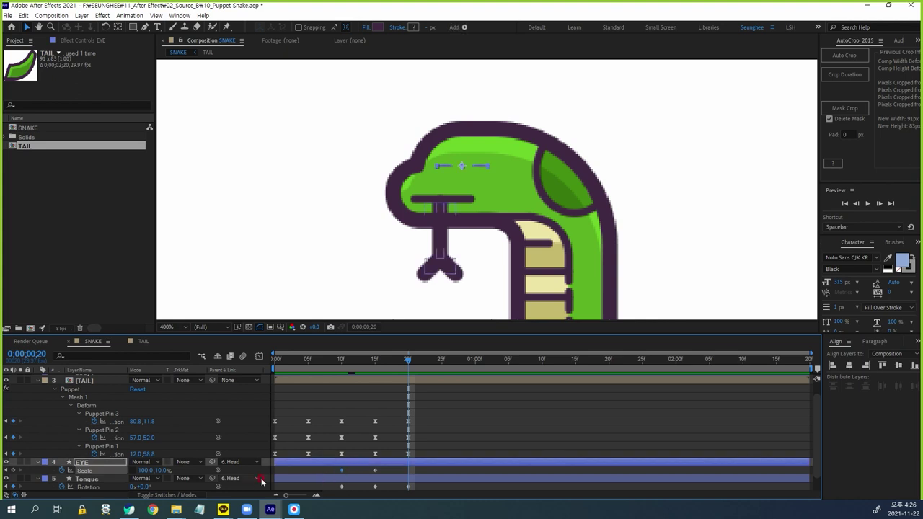
key("ctrl+z")
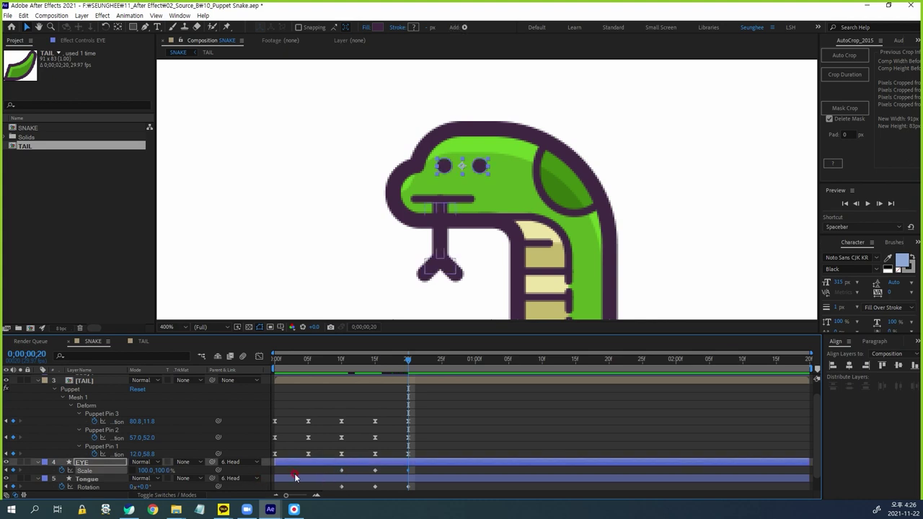
left_click_drag(435, 333, 439, 311)
key("slash")
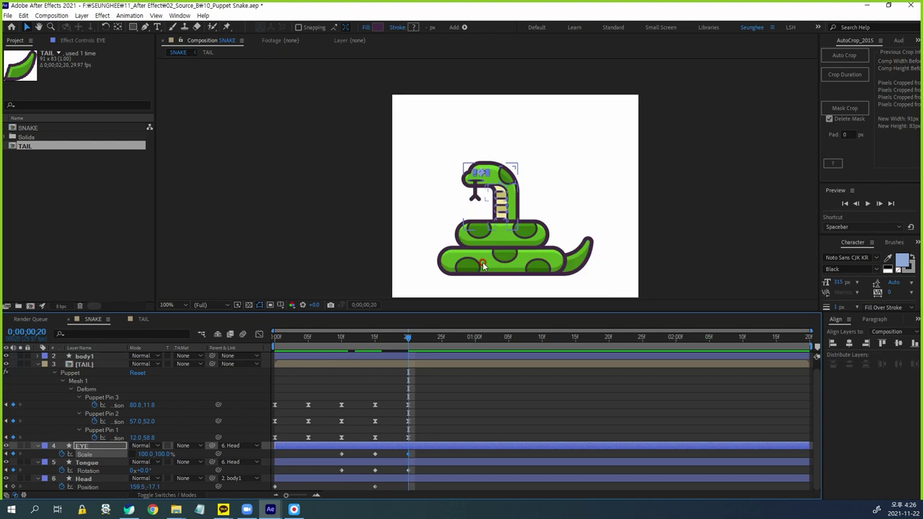
- Play the whole snake animation from the first frame, then stop it
left_click_drag(390, 339, 275, 339)
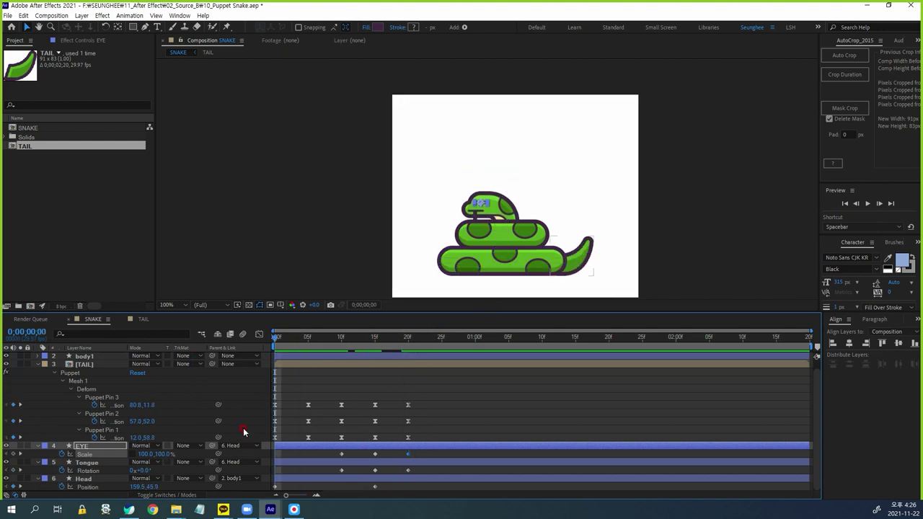
left_click(676, 449)
key("space")
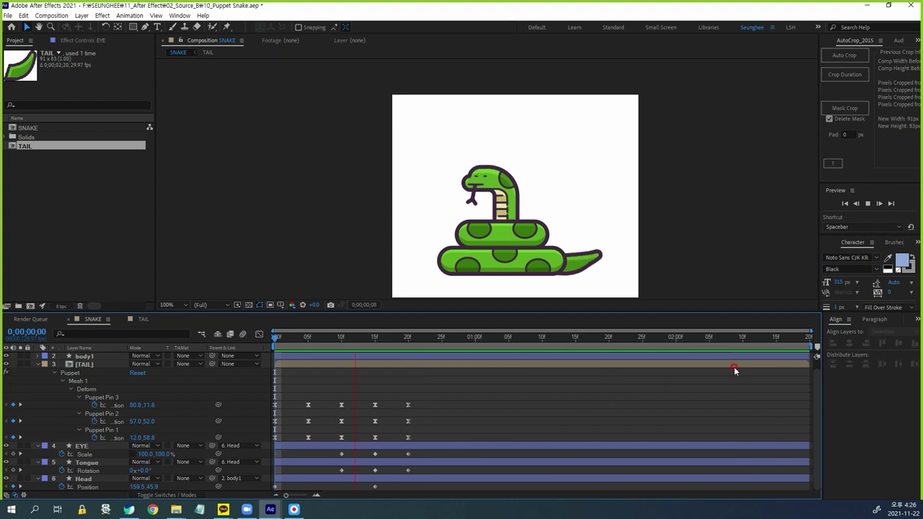
key("space")
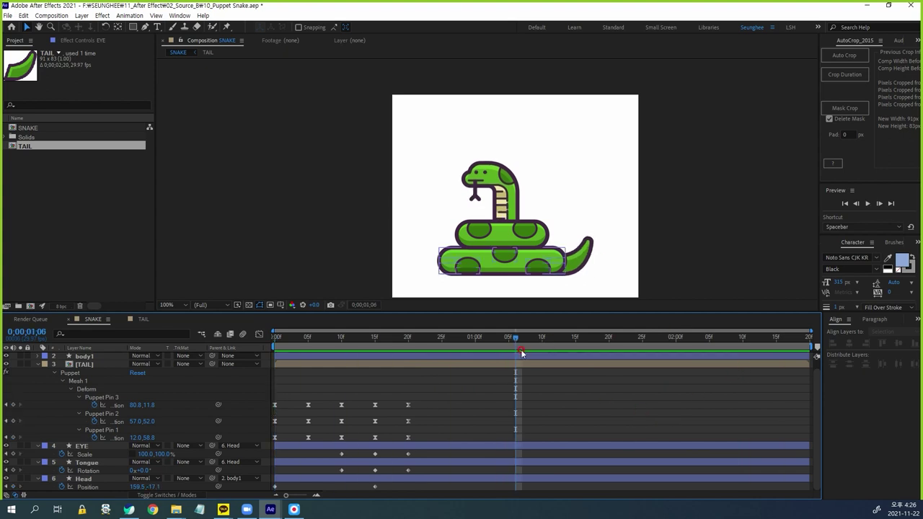
- Return to frame 0, collapse the tail's puppet pin properties and select body1
key("Home")
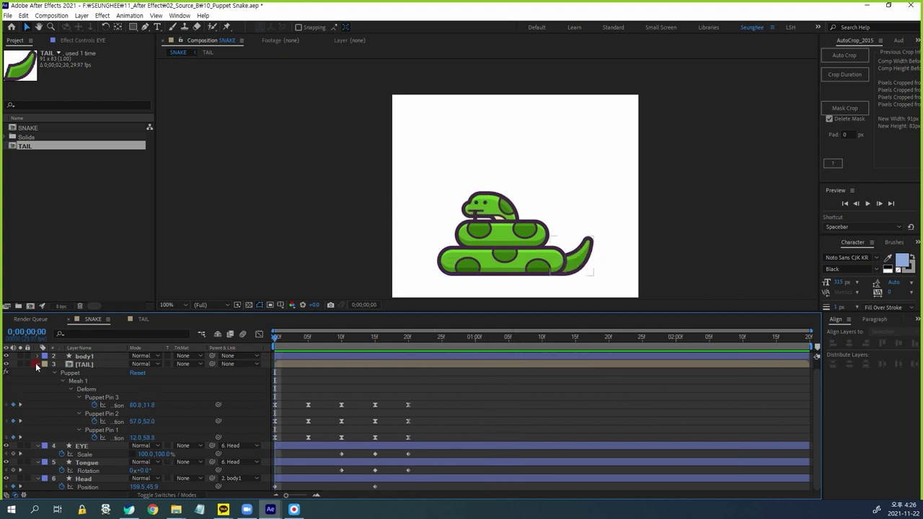
key("u")
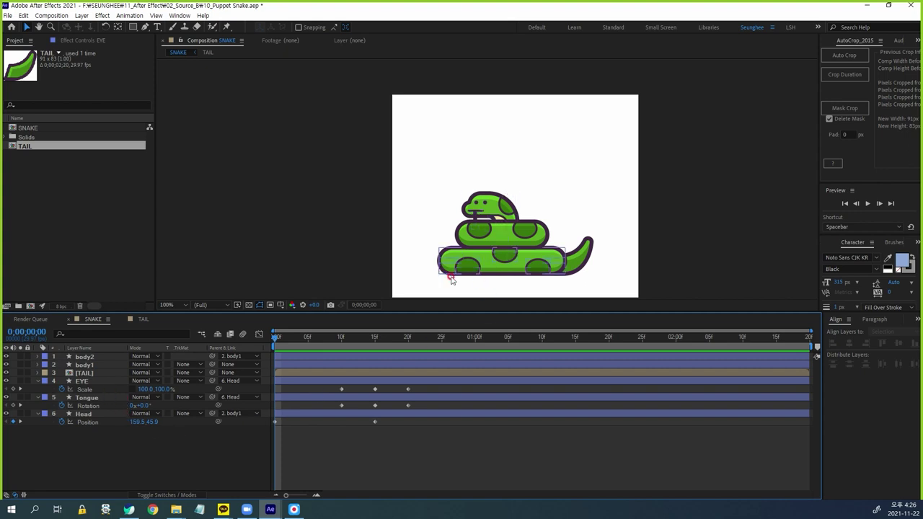
left_click(124, 364)
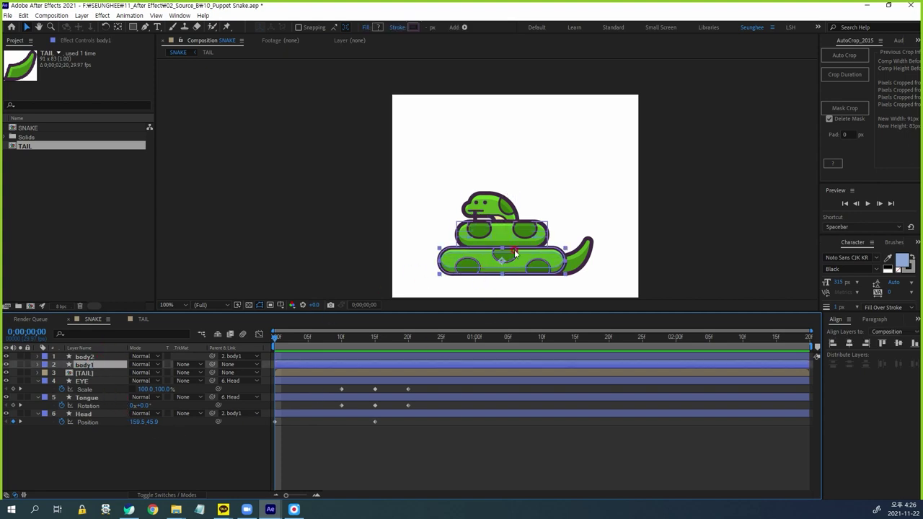
- Parent the TAIL layer to body1 and start Scale keyframes on body1
left_click(144, 422)
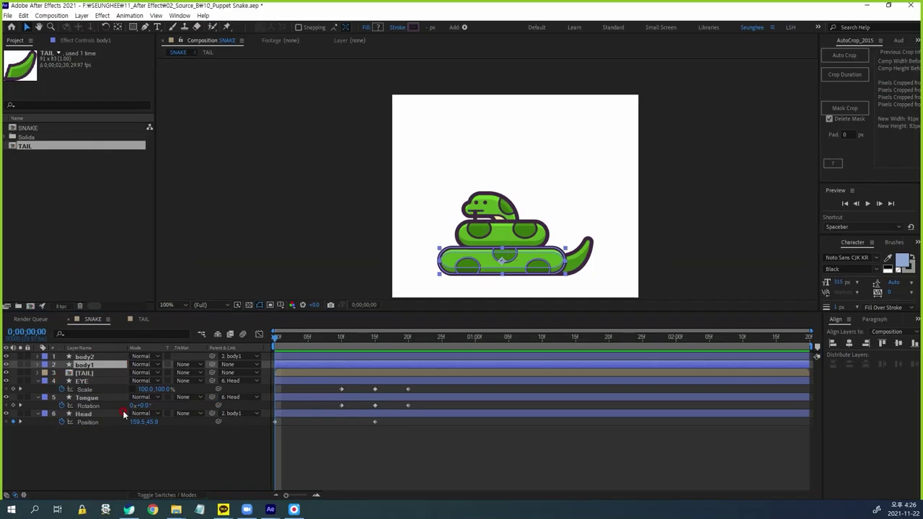
left_click_drag(211, 372, 97, 364)
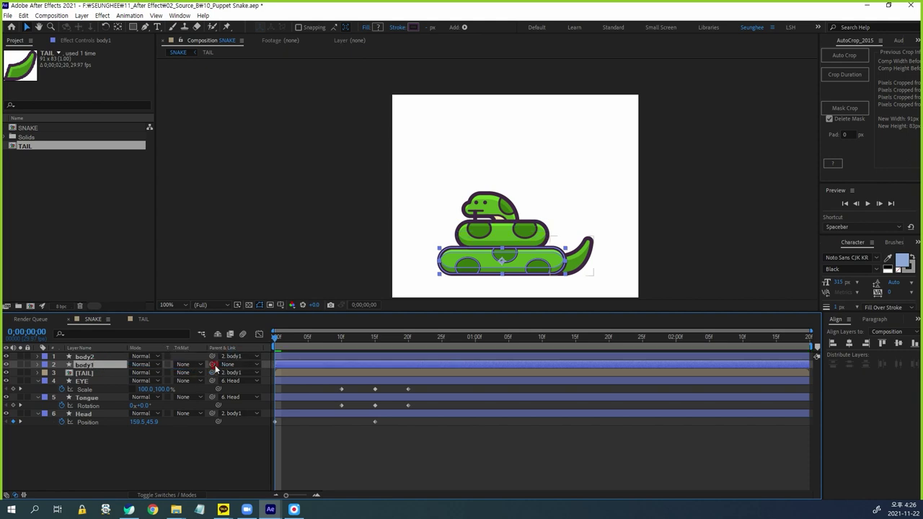
key("s")
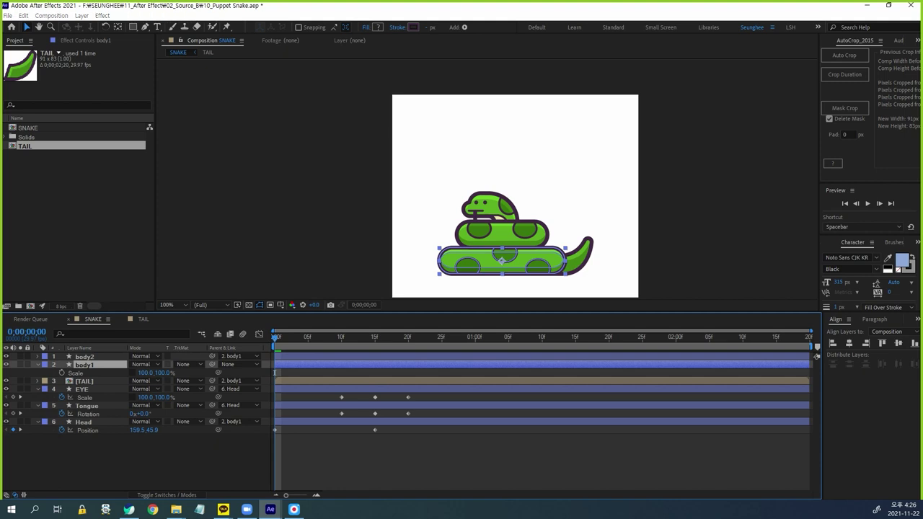
left_click(82, 381)
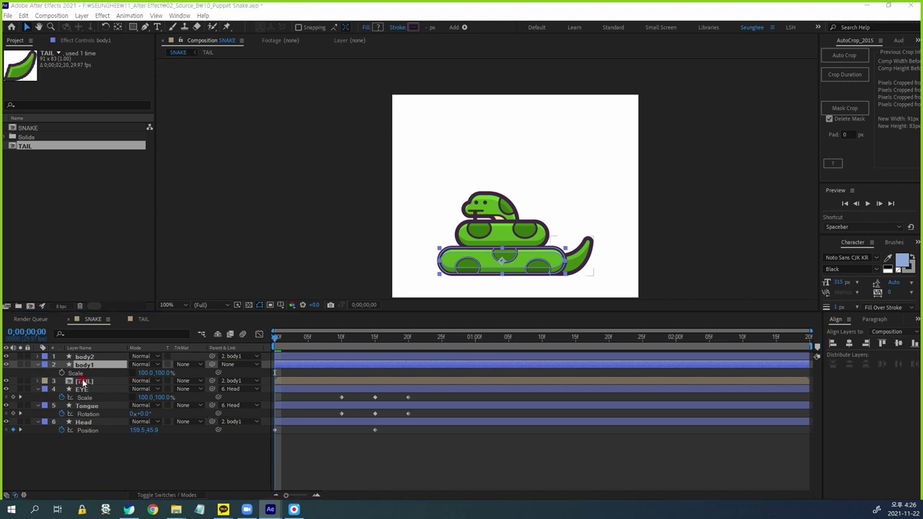
left_click(62, 372)
- At frame 20, squeeze body1's width to 97%
left_click(416, 345)
left_click(408, 339)
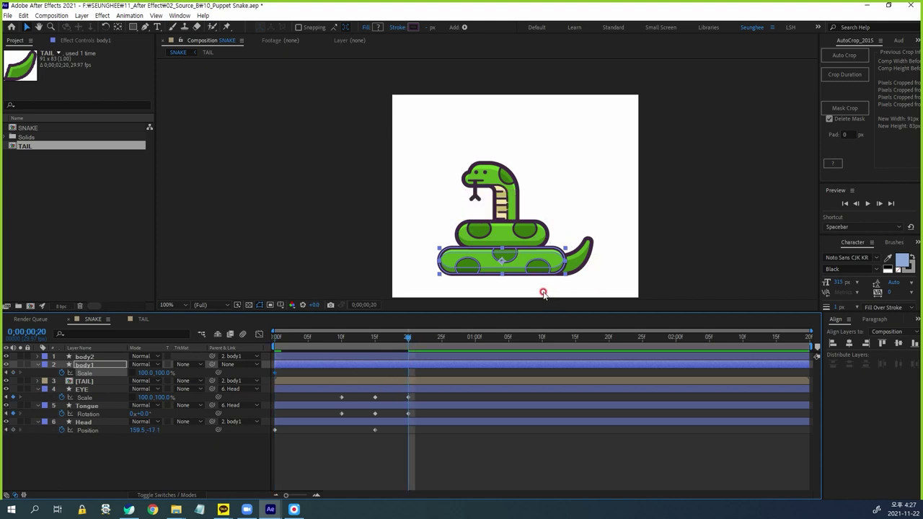
left_click(147, 373)
type("6")
key("Return")
left_click(516, 362)
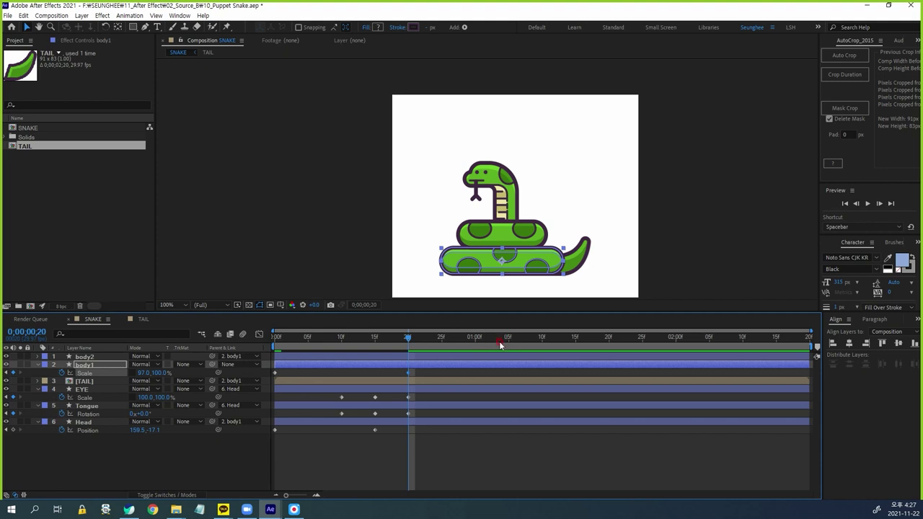
- Return body1 to 100% scale at 0;00;01;10 and preview the breathing
left_click(542, 341)
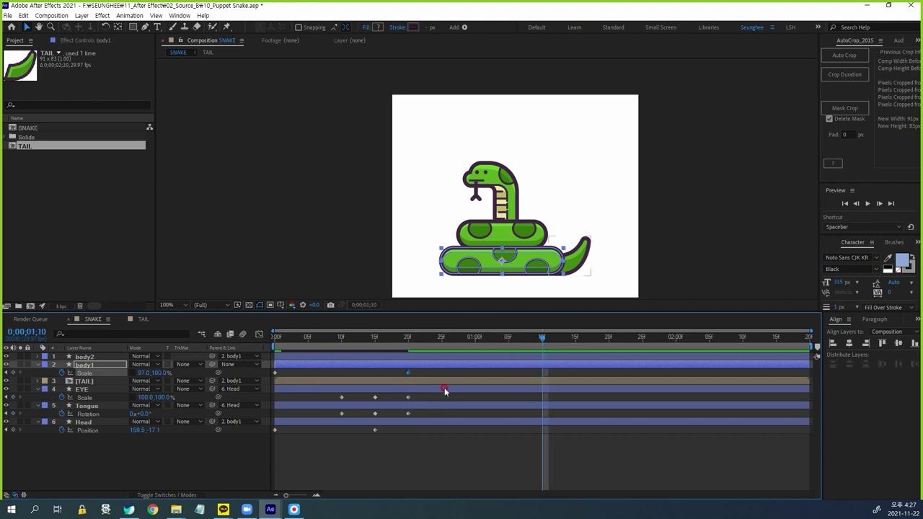
left_click(144, 373)
type("100")
key("Return")
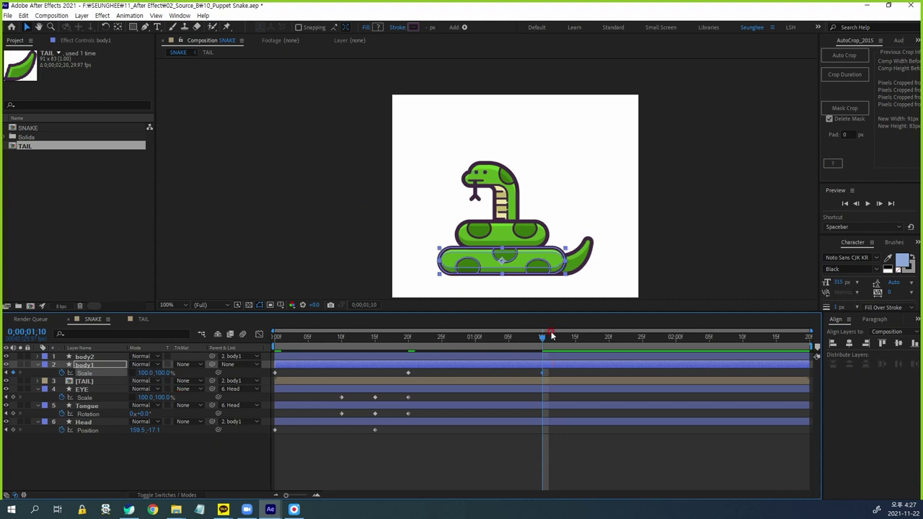
key("space")
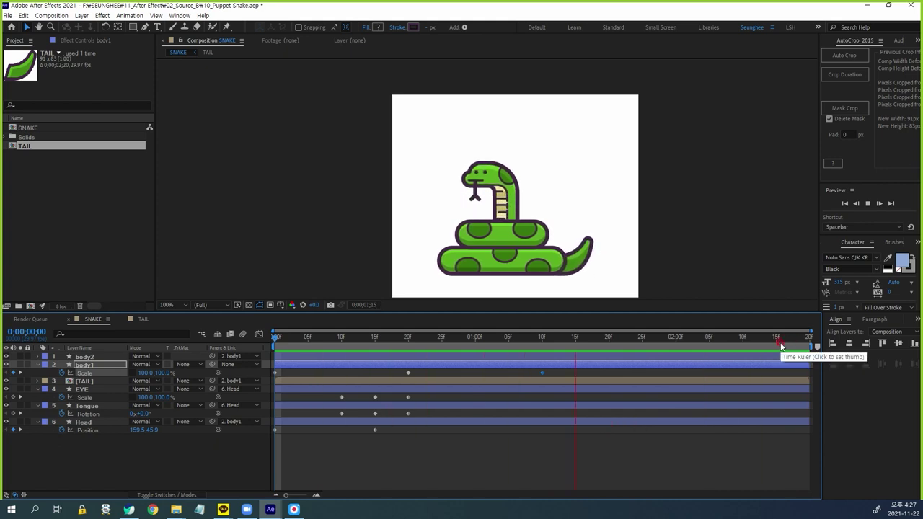
- Apply Easy Ease to all keyframes and preview the eased animation from the start
key("space")
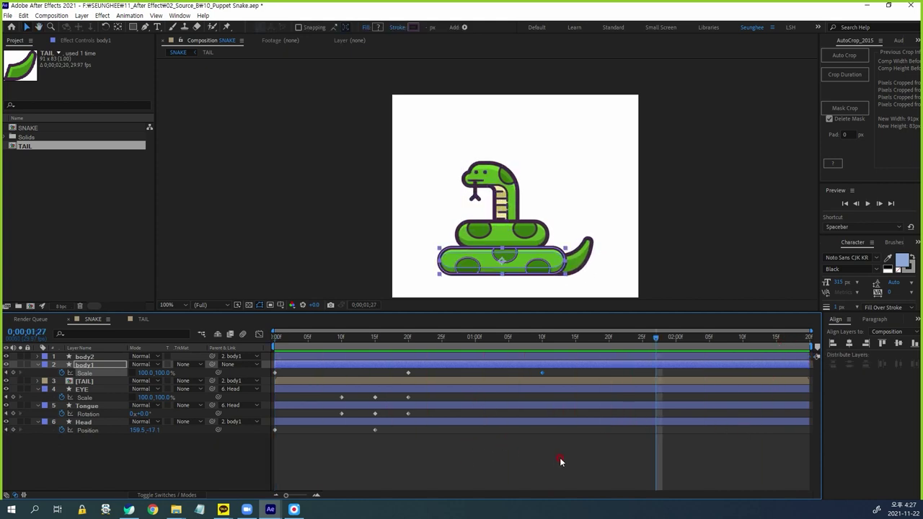
left_click_drag(569, 457, 260, 347)
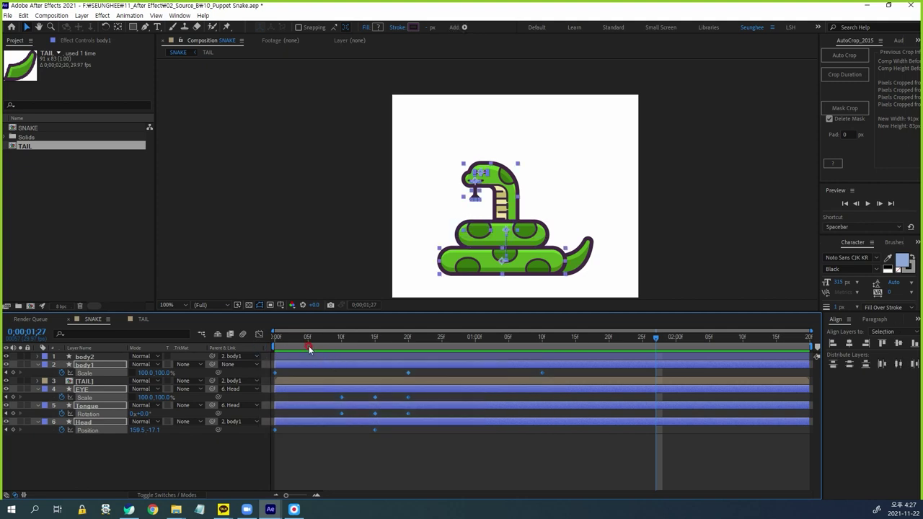
key("F9")
key("Home")
left_click_drag(232, 308, 231, 334)
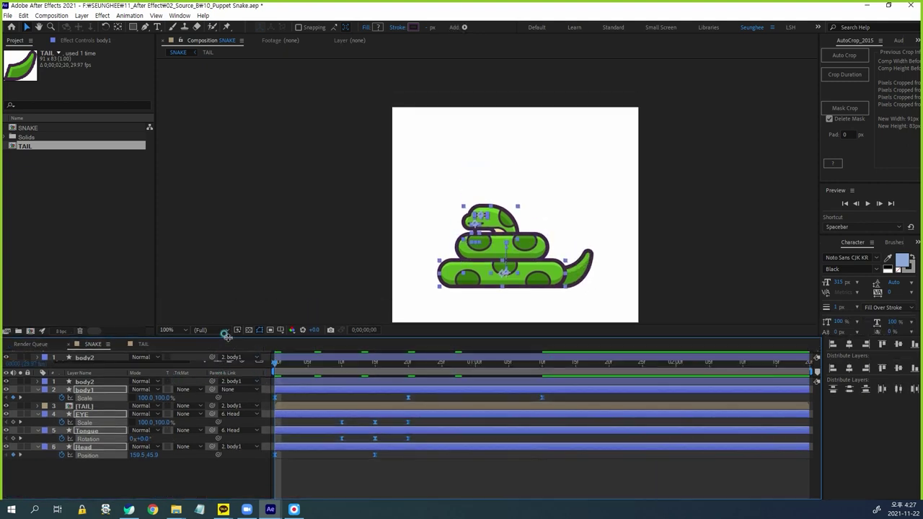
key("space")
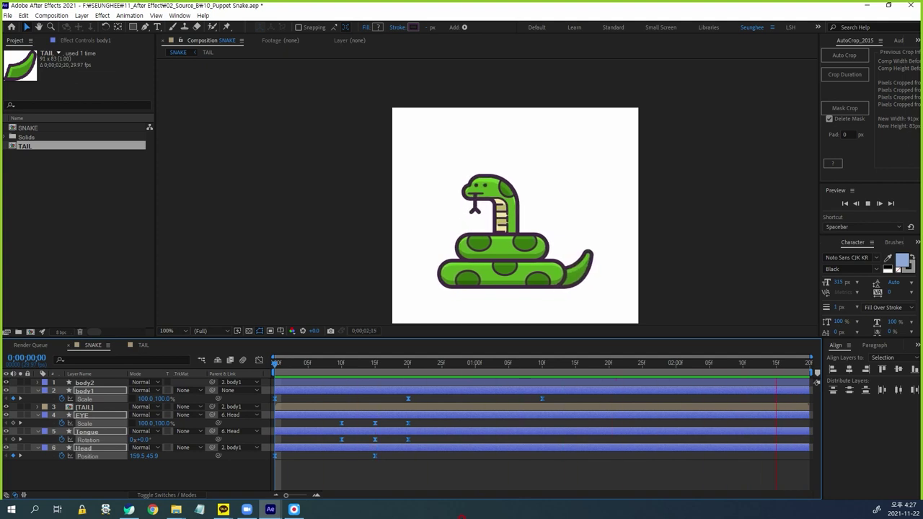
key("space")
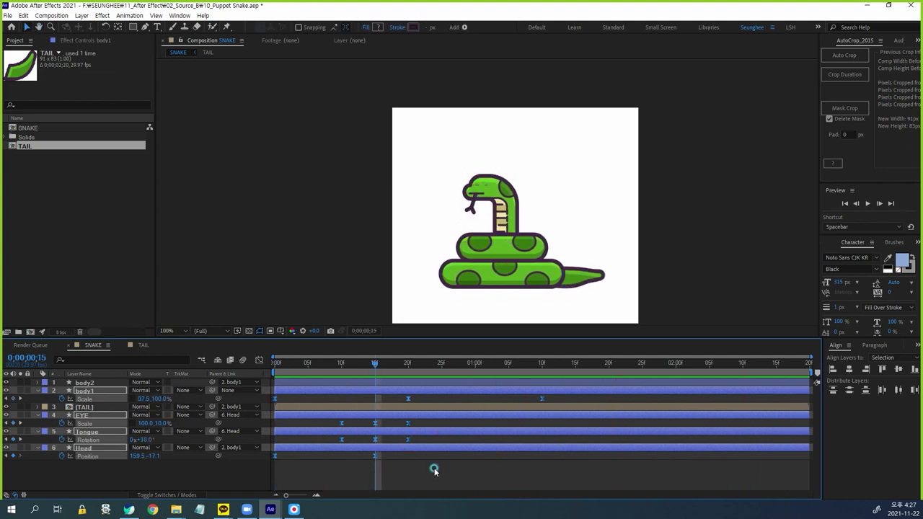
- Scrub through the poses, then set the current time to 0;00;01;17
left_click(434, 470)
left_click_drag(375, 364, 476, 372)
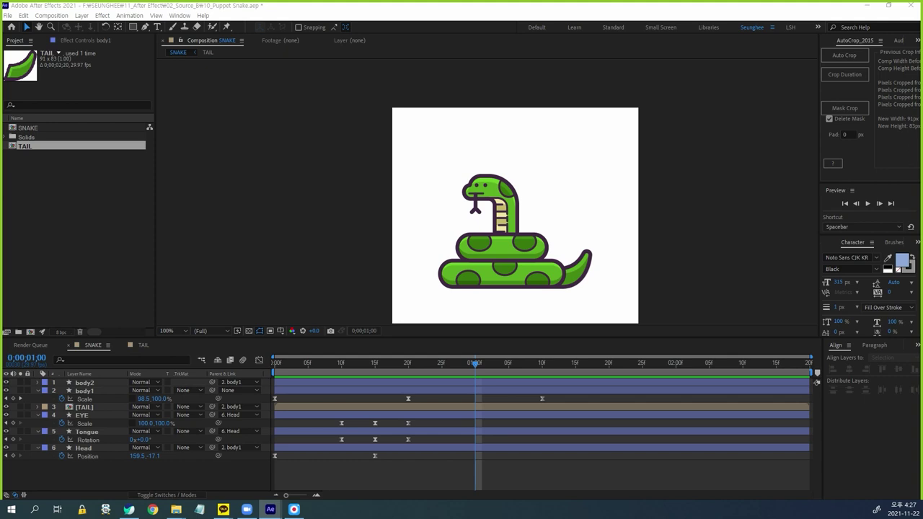
left_click(36, 358)
type("11")
key("Return")
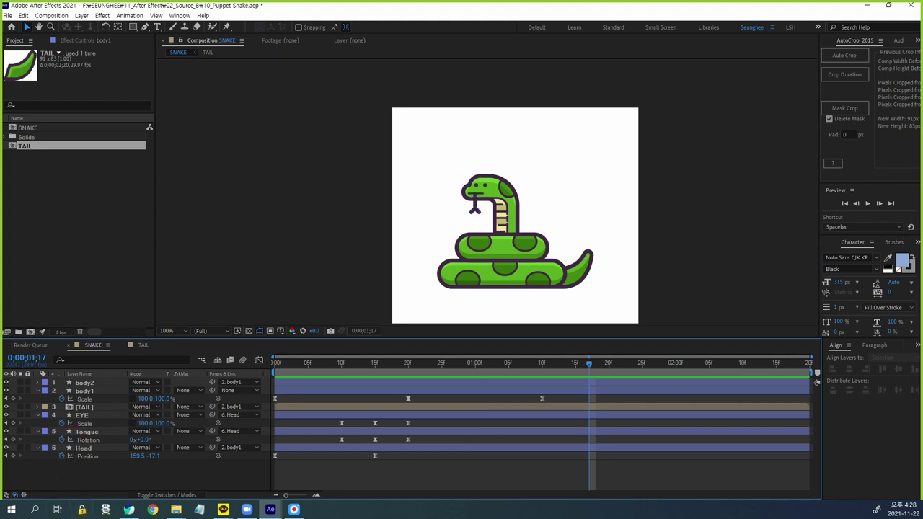
- Split Head, Tongue and EYE at 1;17, creating Head 2, Tongue 2 and EYE 2
left_click(83, 448)
left_click(91, 432, "ctrl")
left_click(92, 432, "ctrl")
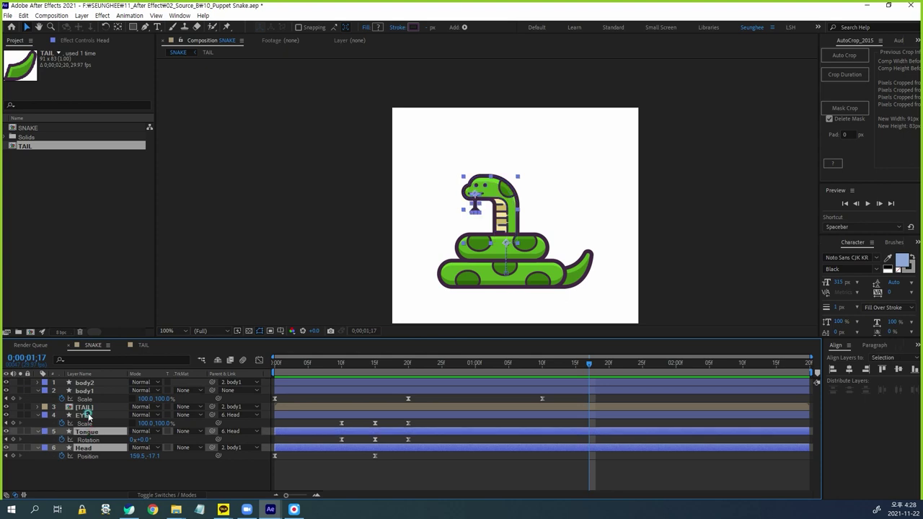
left_click(88, 416, "ctrl")
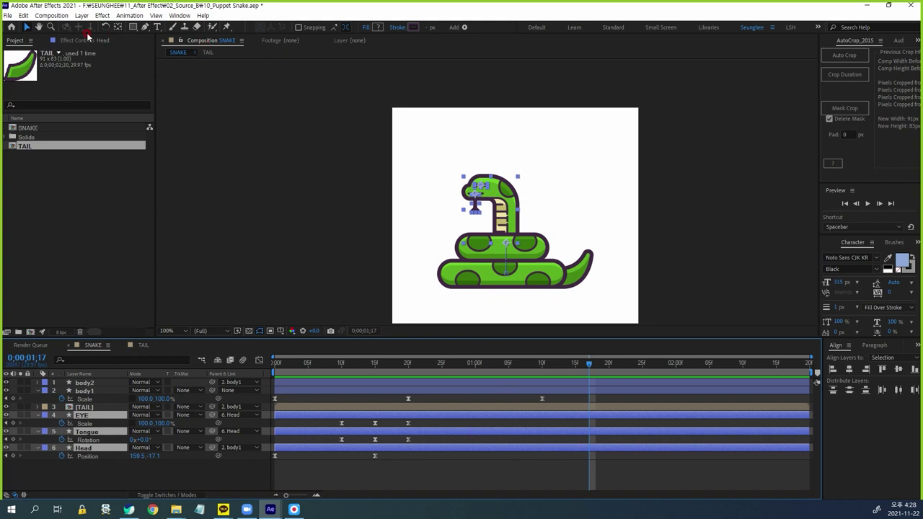
left_click(26, 15)
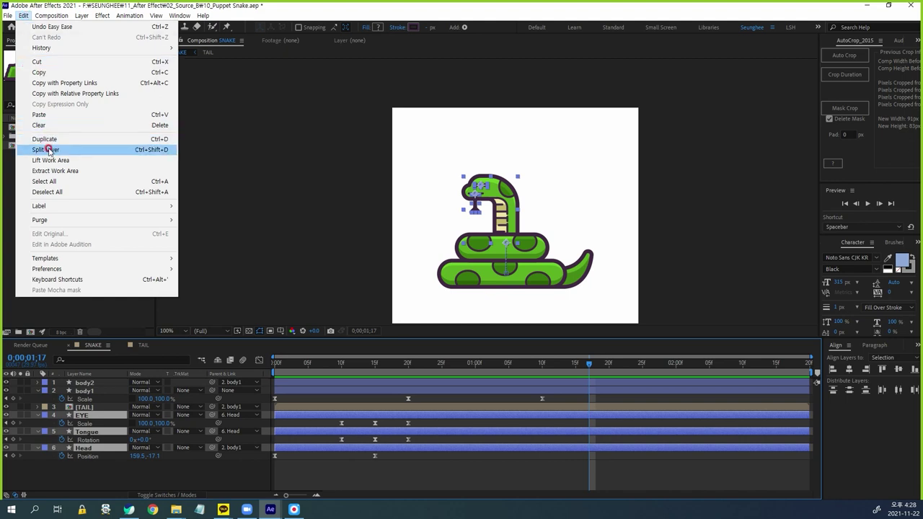
left_click(49, 149)
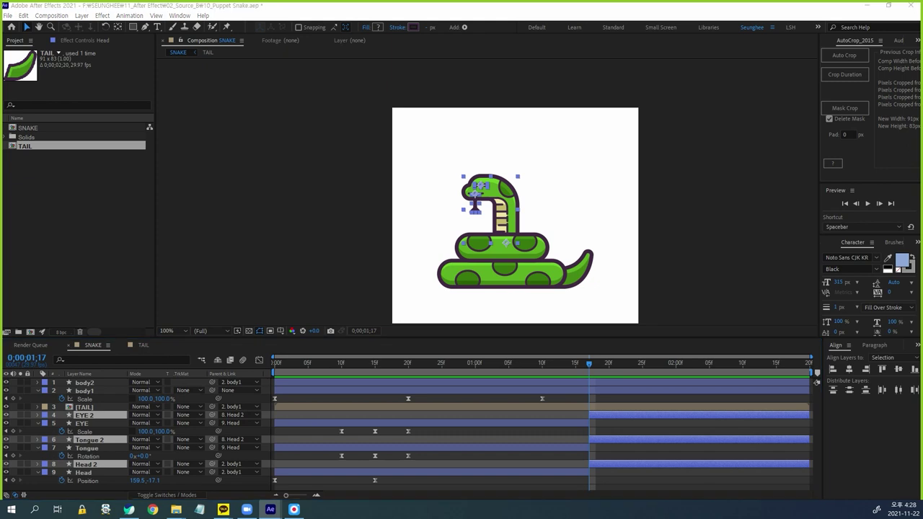
left_click(375, 421)
- Set Head 2's Scale to -100, 100% to mirror the raised head
left_click(87, 461)
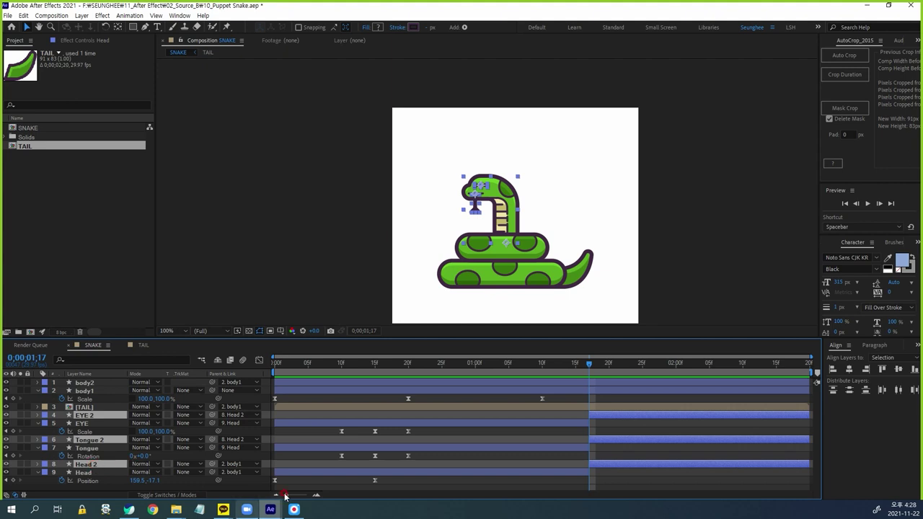
key("F2")
left_click(93, 465)
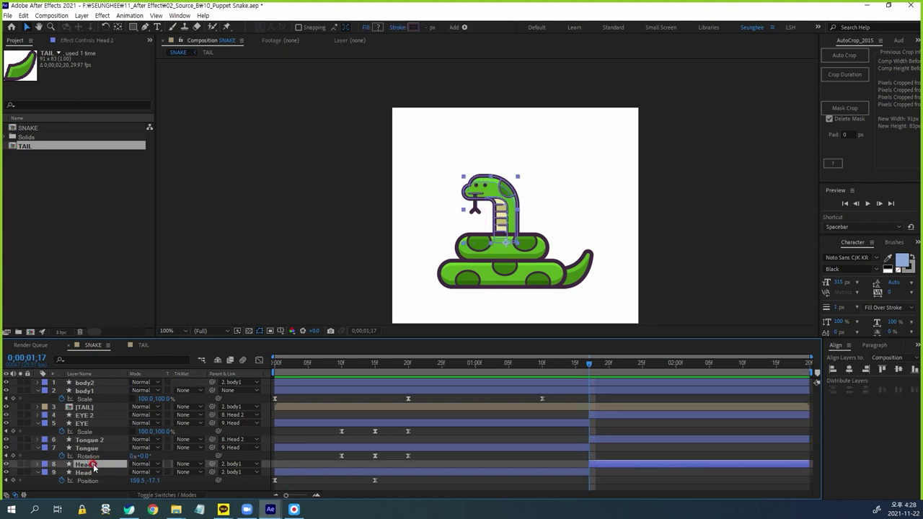
key("s")
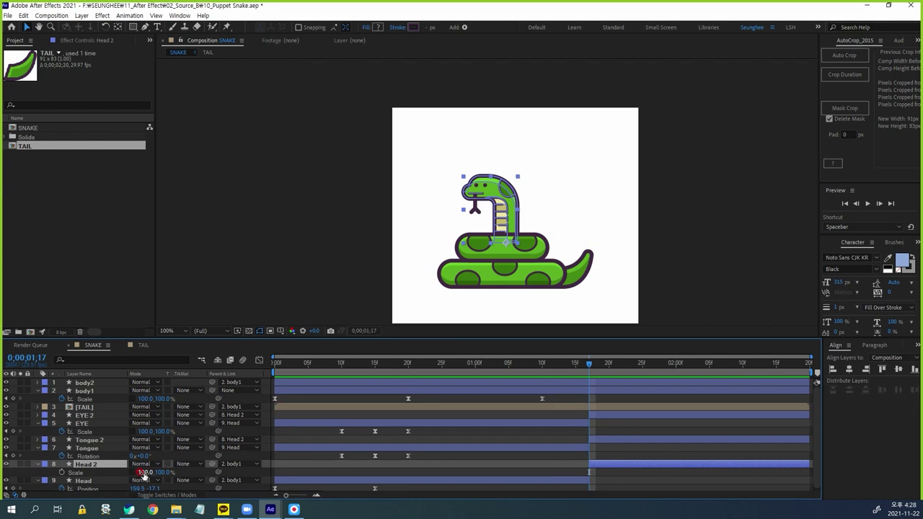
type("-1")
left_click(287, 498)
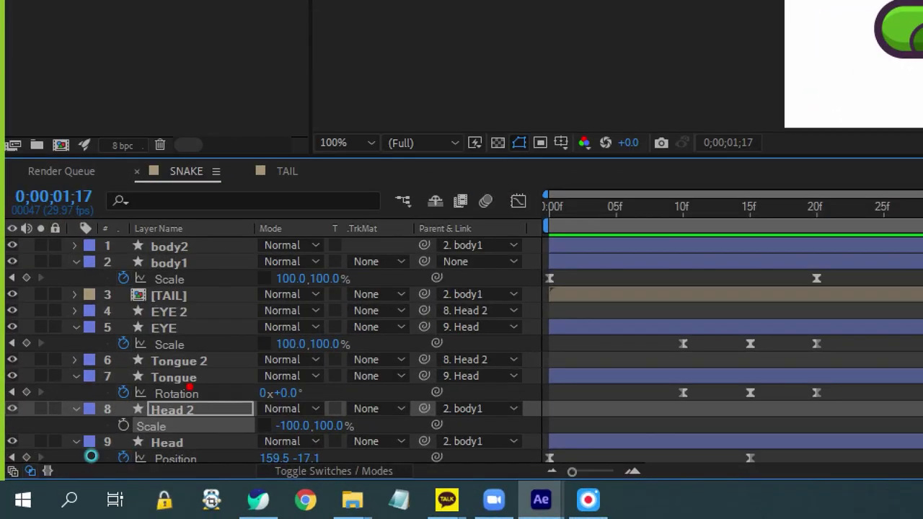
- Parent EYE 2 and Tongue 2 to the flipped Head 2 layer
left_click_drag(220, 369, 205, 349)
left_click_drag(208, 318, 189, 304)
left_click_drag(124, 420, 214, 418)
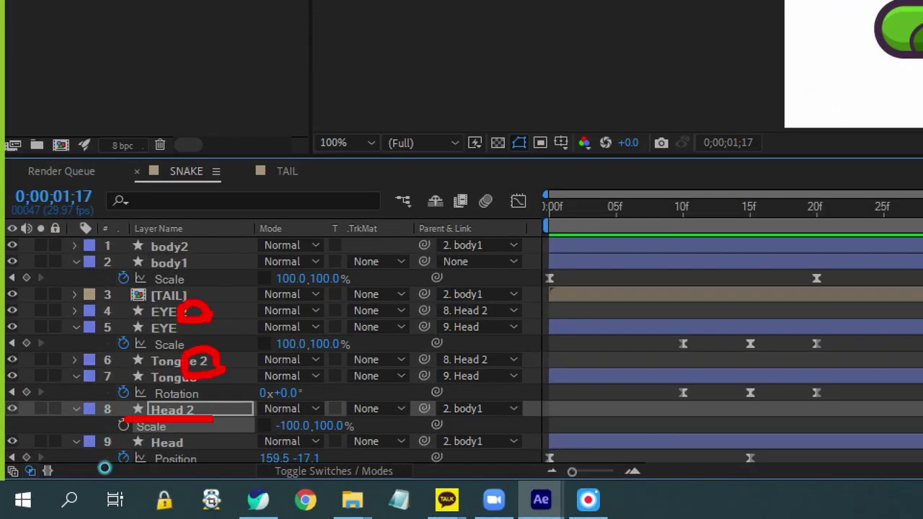
left_click_drag(433, 374, 501, 373)
left_click(426, 317)
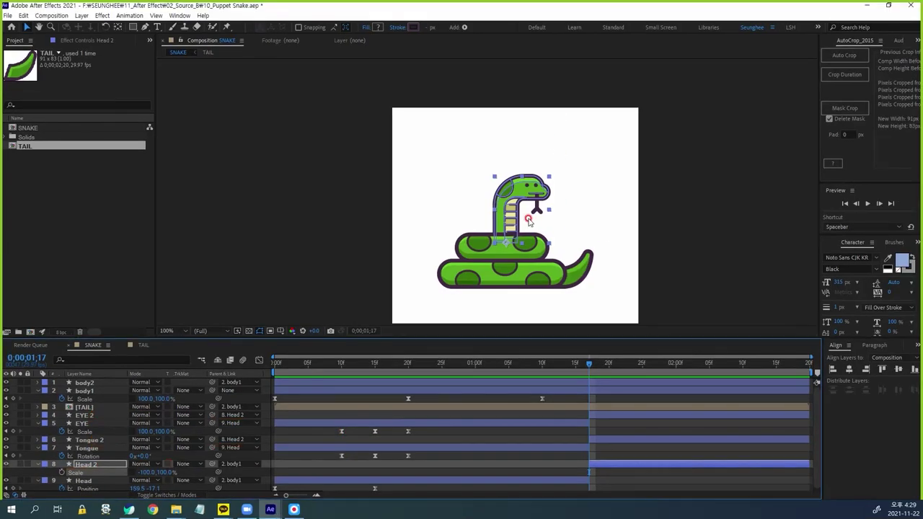
left_click(566, 199)
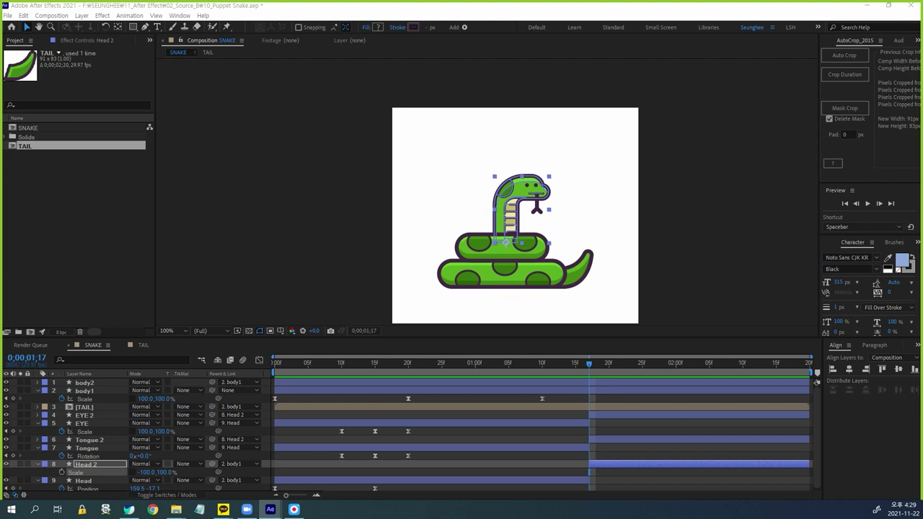
- Keyframe Head 2's Position (159.5, -17.1) at 1;17 and at the composition's end
key("Return")
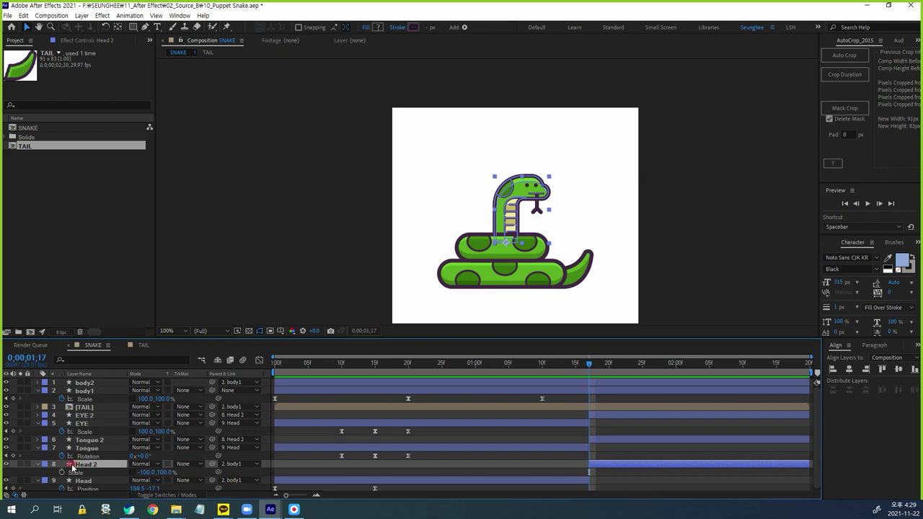
key("p")
left_click(61, 474)
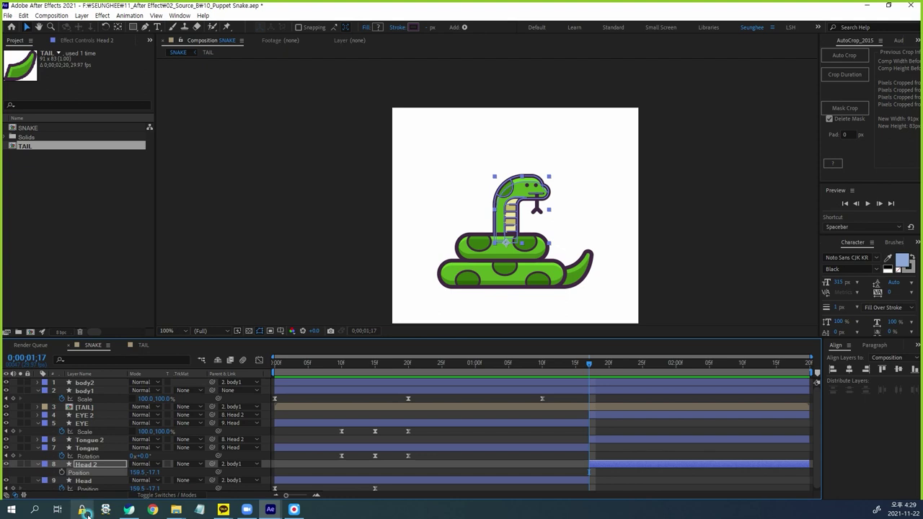
left_click(62, 473)
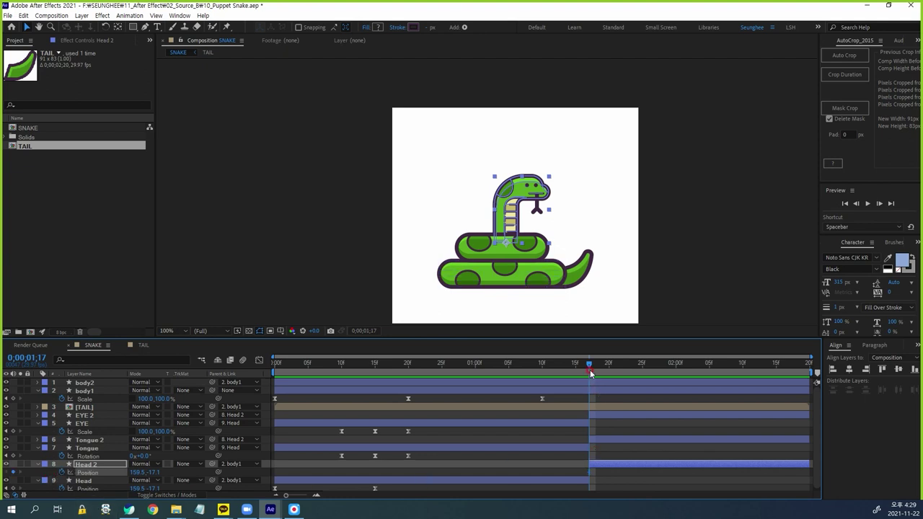
key("End")
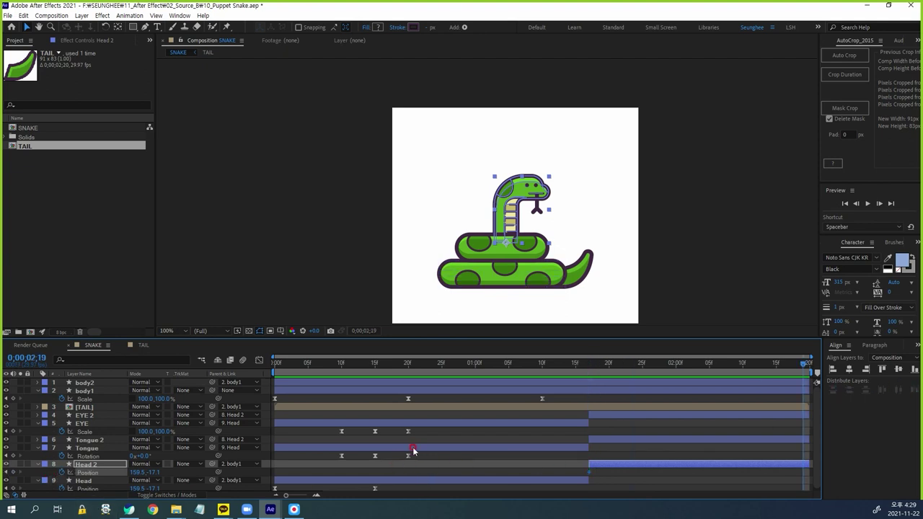
scroll(375, 468, "down", 1)
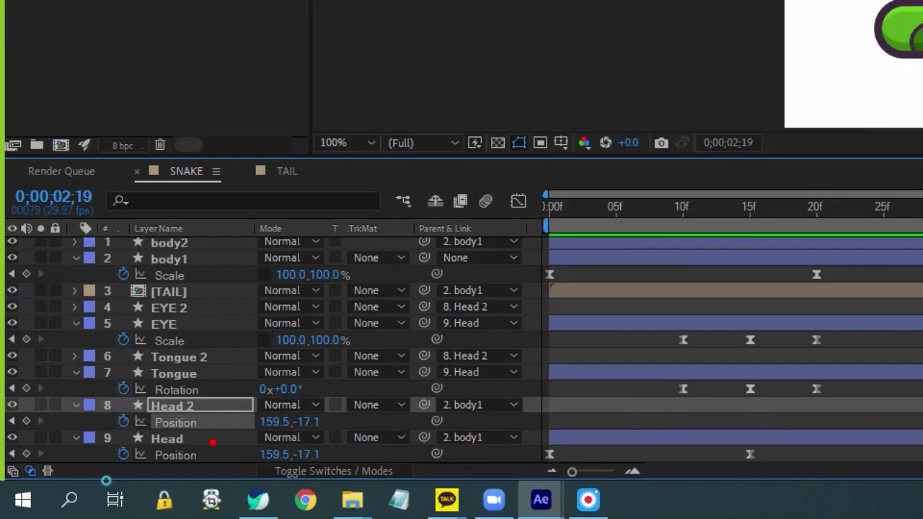
left_click_drag(98, 468, 97, 469)
left_click_drag(343, 446, 333, 444)
key("Escape")
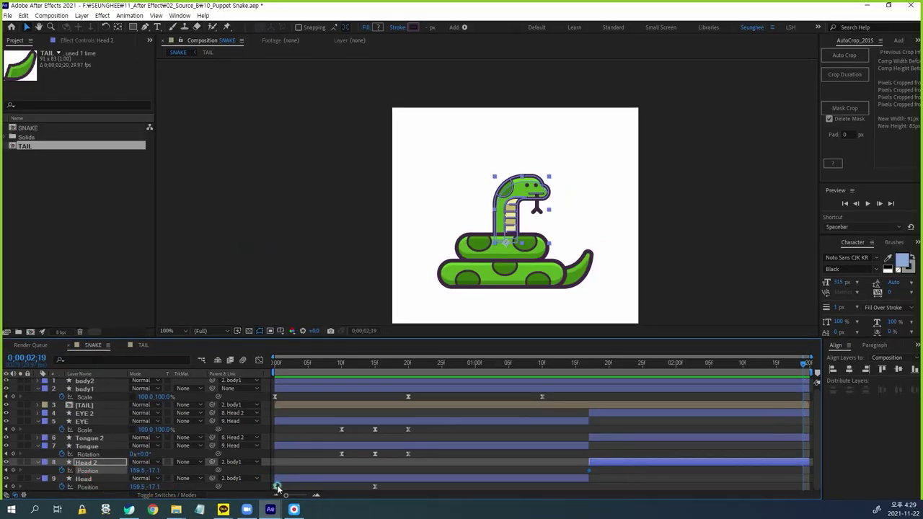
- Return to 1;17 to check Head 2's Position keyframe, then show EYE 2's Scale keyframes
left_click(277, 487)
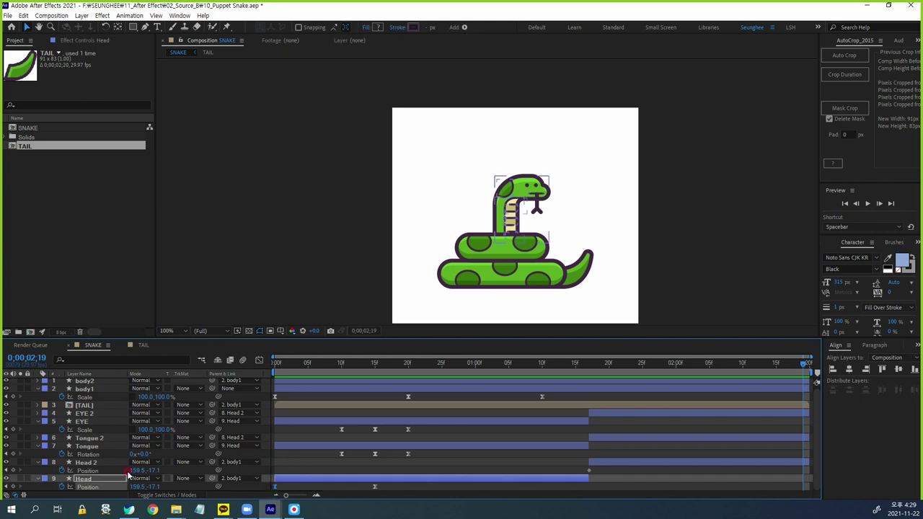
left_click(90, 471)
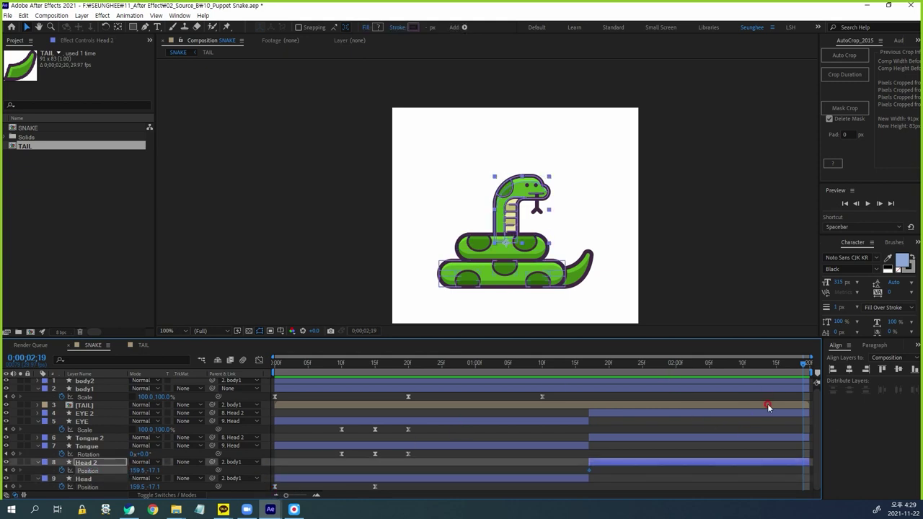
left_click(319, 471)
left_click(92, 462)
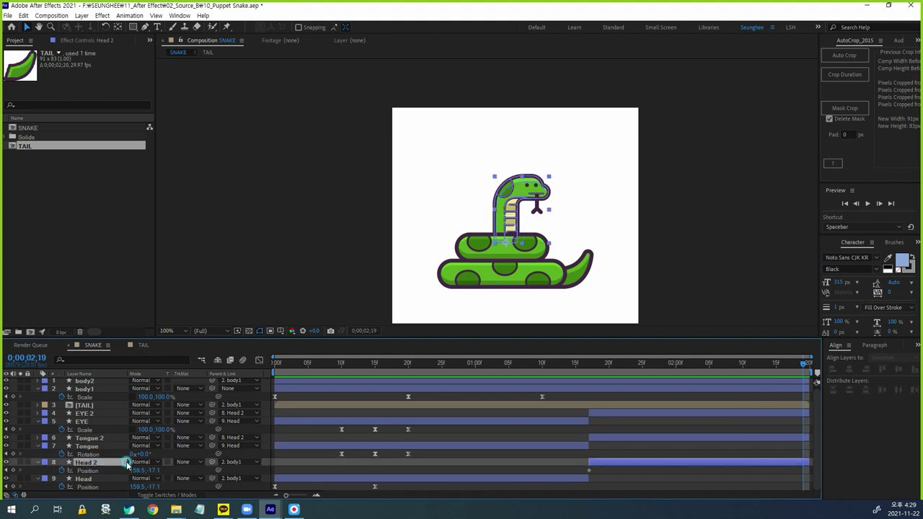
mouse_move(577, 369)
left_mouse_down()
mouse_move(829, 387)
mouse_move(596, 411)
left_mouse_up()
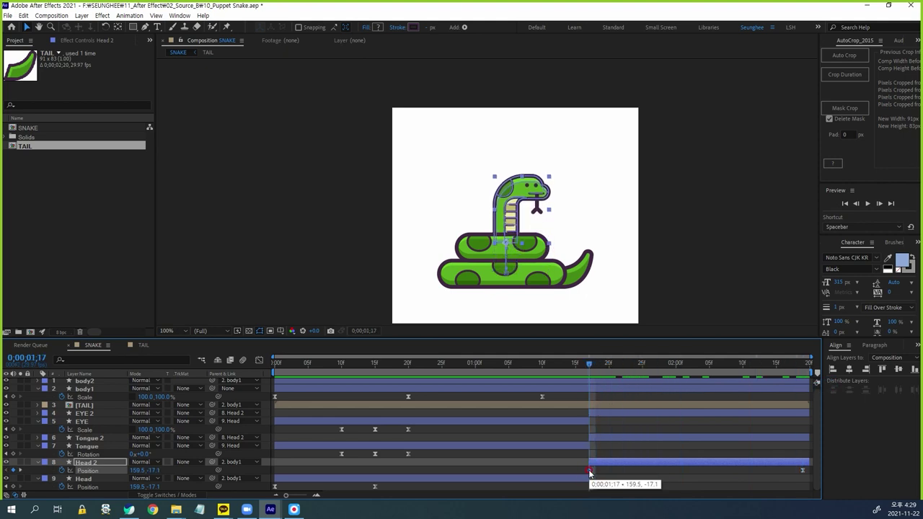
left_click(594, 376)
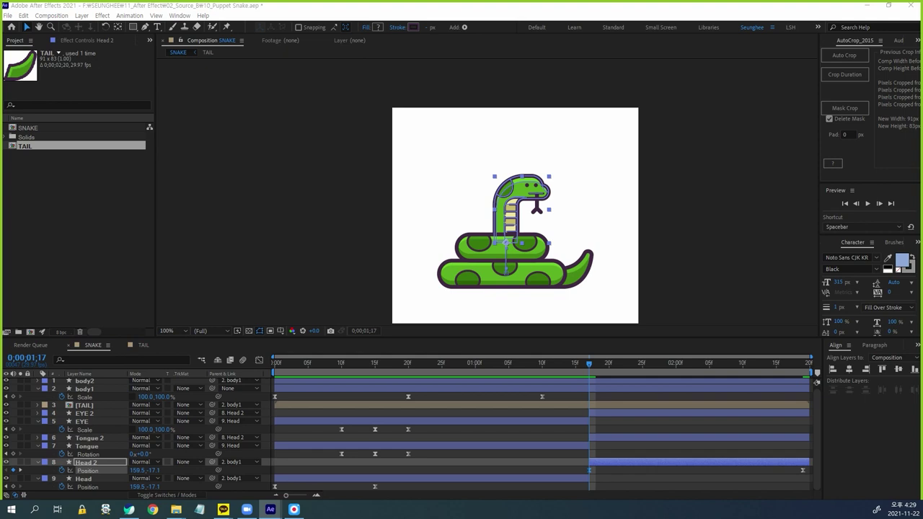
left_click(410, 427)
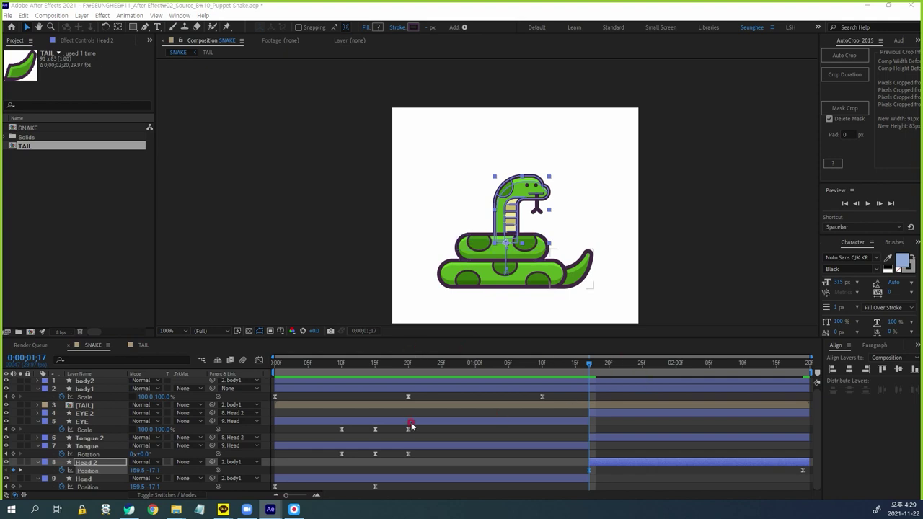
left_click(92, 415)
key("s")
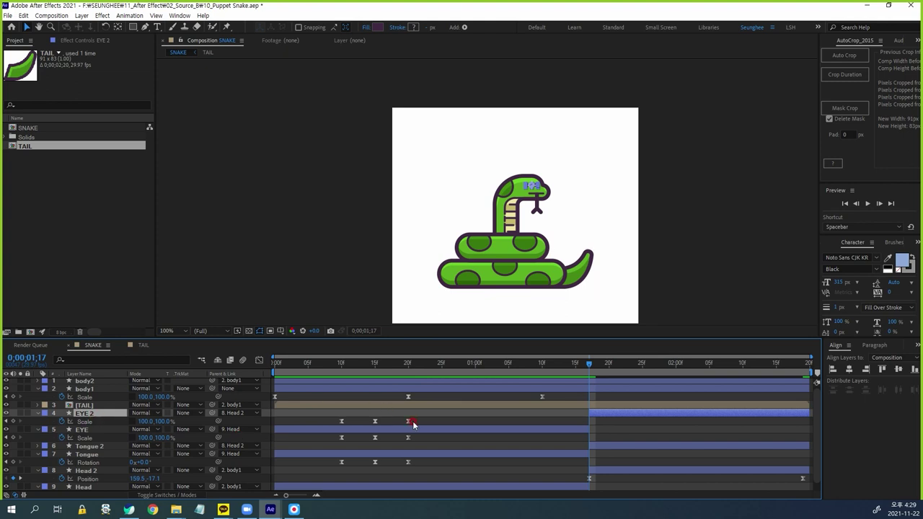
- Move EYE 2's three blink Scale keyframes to start at 0;00;01;17
mouse_move(419, 423)
left_mouse_down()
mouse_move(335, 430)
mouse_move(590, 428)
left_mouse_up()
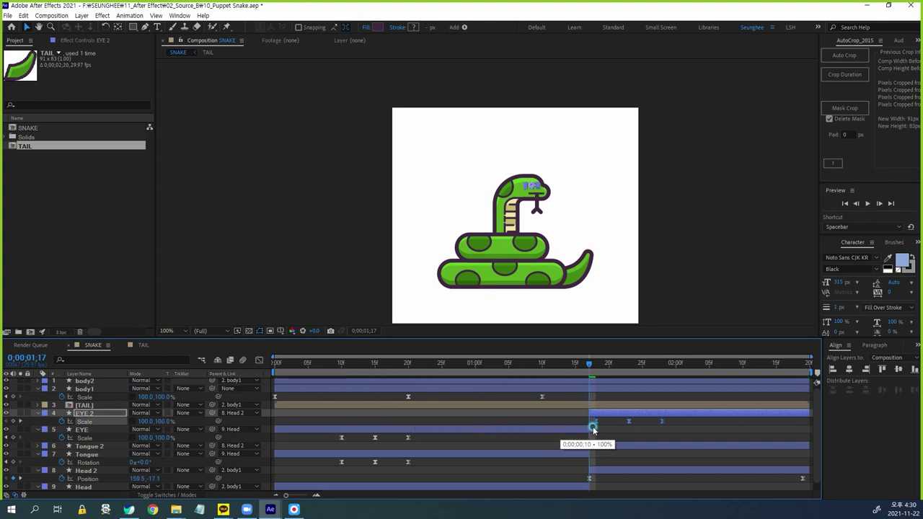
left_click_drag(589, 363, 616, 363)
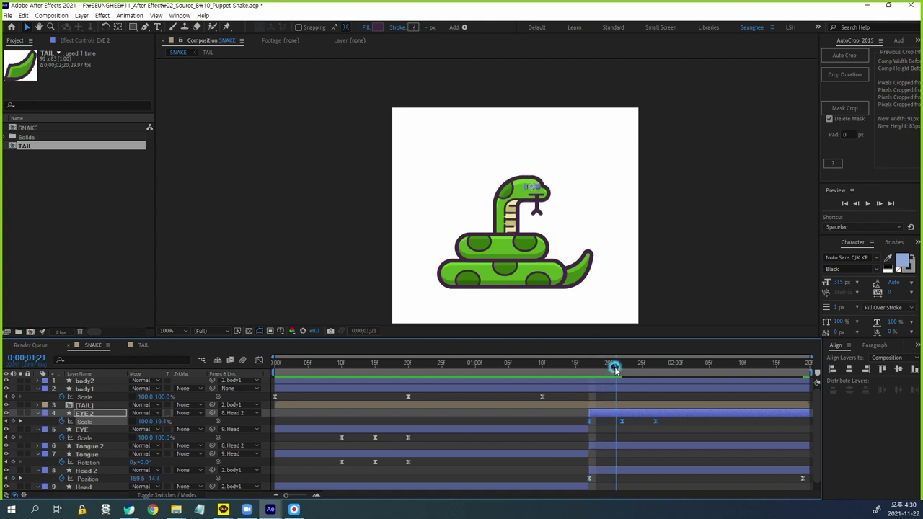
scroll(544, 190, "up", 2)
scroll(545, 189, "up", 1)
scroll(545, 190, "up", 1)
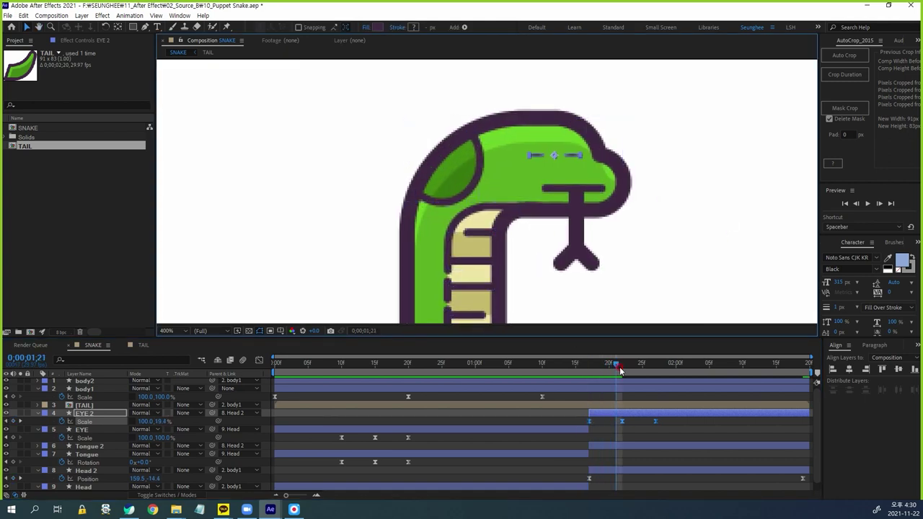
mouse_move(588, 368)
left_mouse_down()
mouse_move(653, 379)
mouse_move(589, 377)
left_mouse_up()
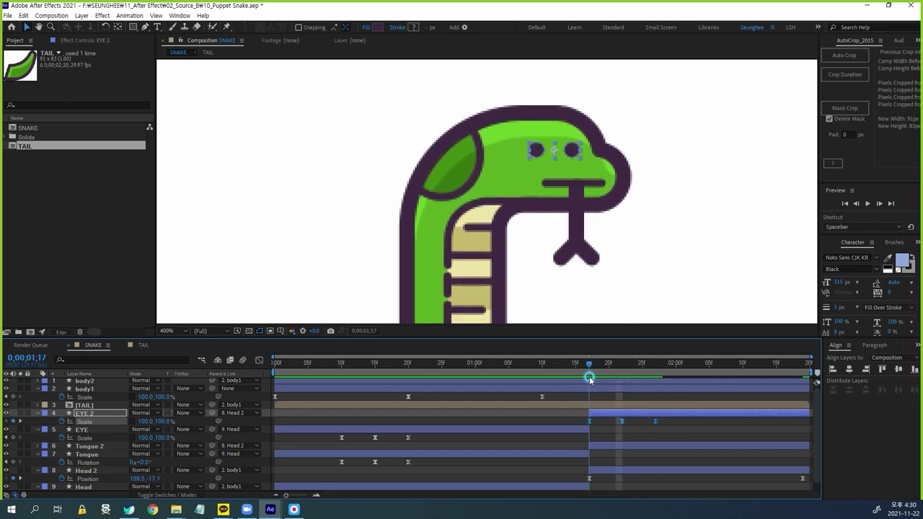
- Shift Tongue 2's Rotation keyframes to just after 2;00 and scrub through the flick
left_click(94, 445)
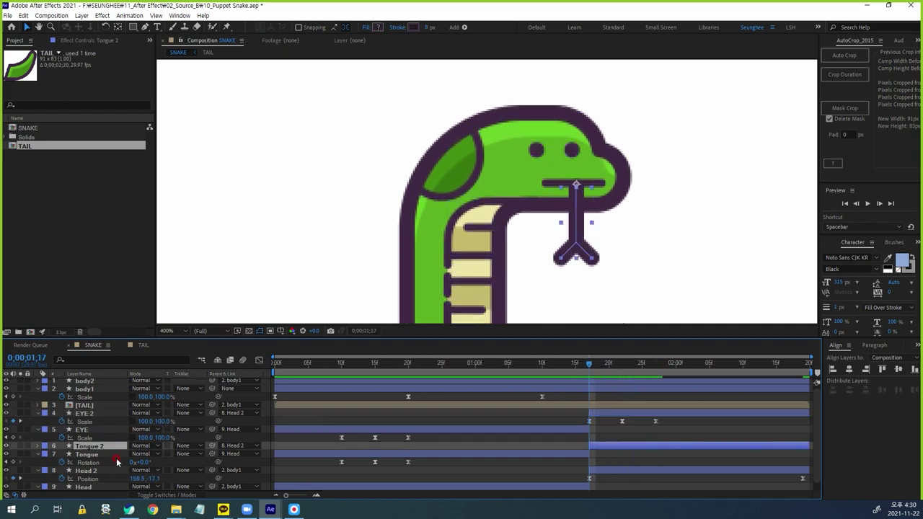
key("u")
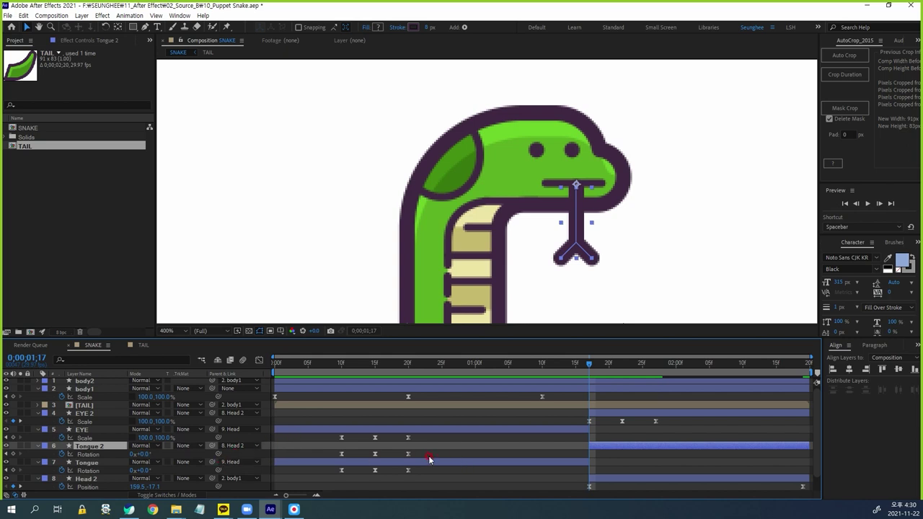
mouse_move(418, 450)
left_mouse_down()
mouse_move(344, 461)
mouse_move(684, 459)
left_mouse_up()
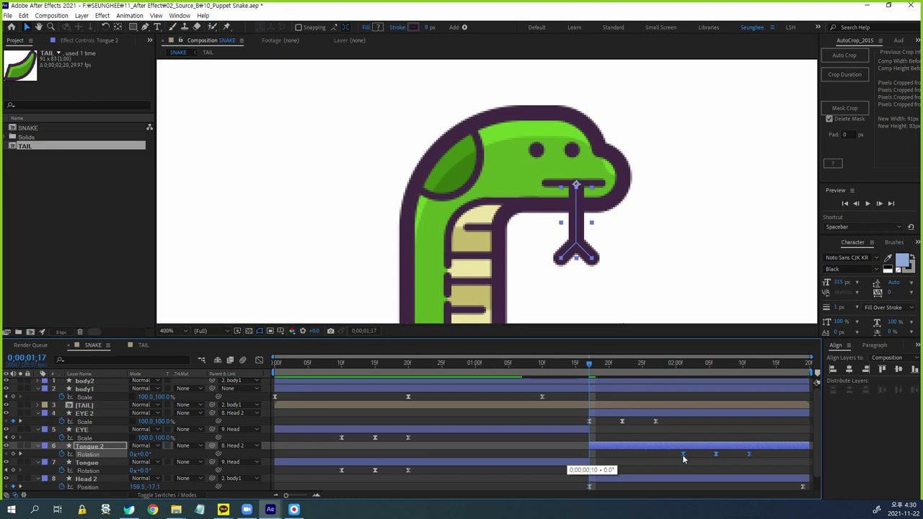
left_click_drag(683, 456, 683, 456)
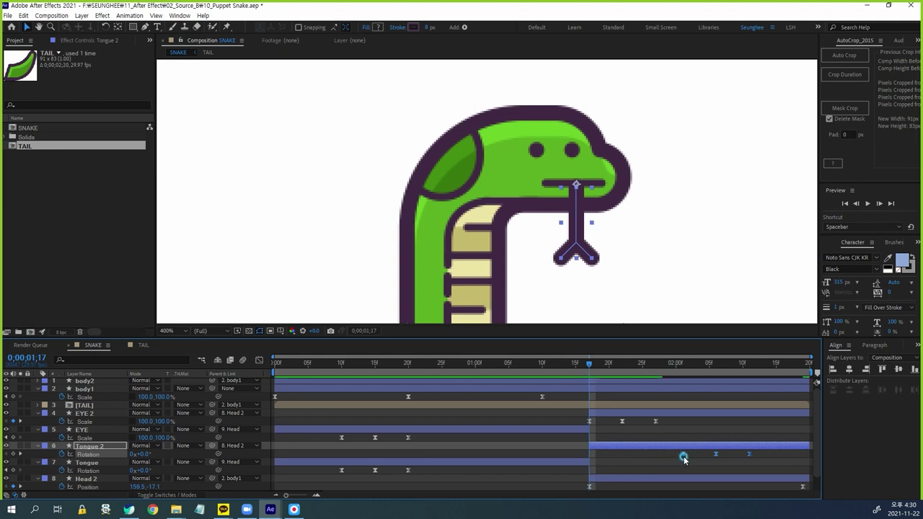
left_click_drag(589, 365, 683, 376)
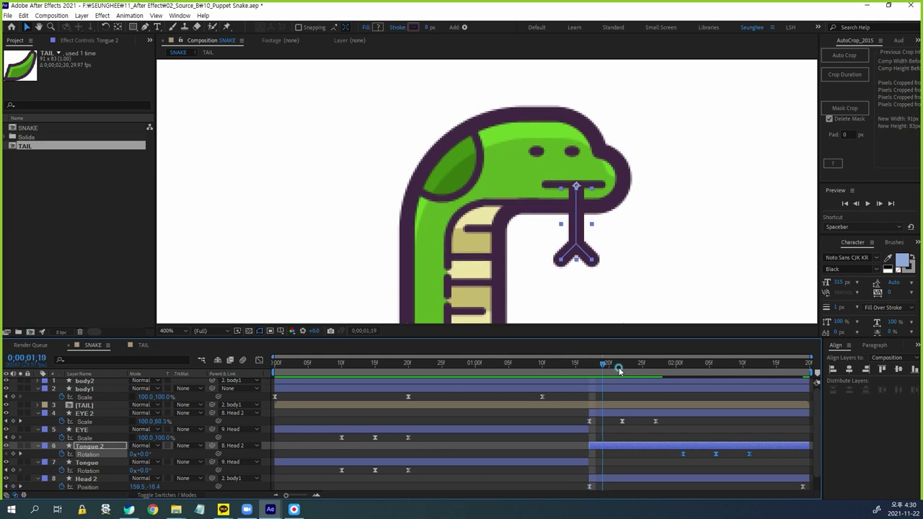
left_click_drag(665, 291, 625, 194)
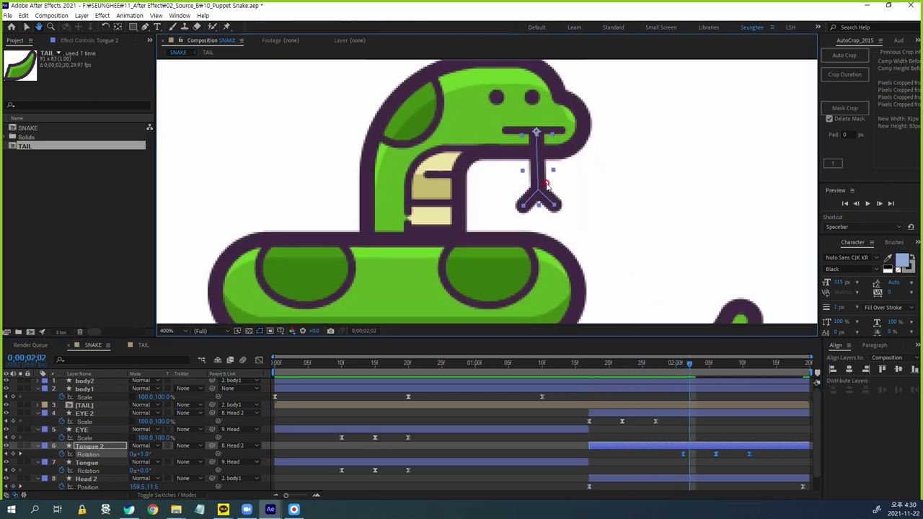
left_click(691, 370)
left_click_drag(691, 370, 763, 369)
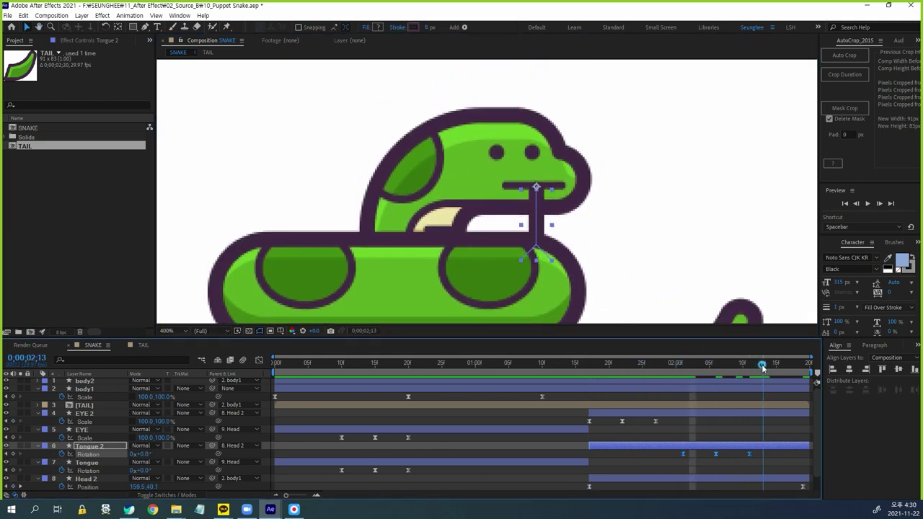
scroll(635, 285, "down", 4)
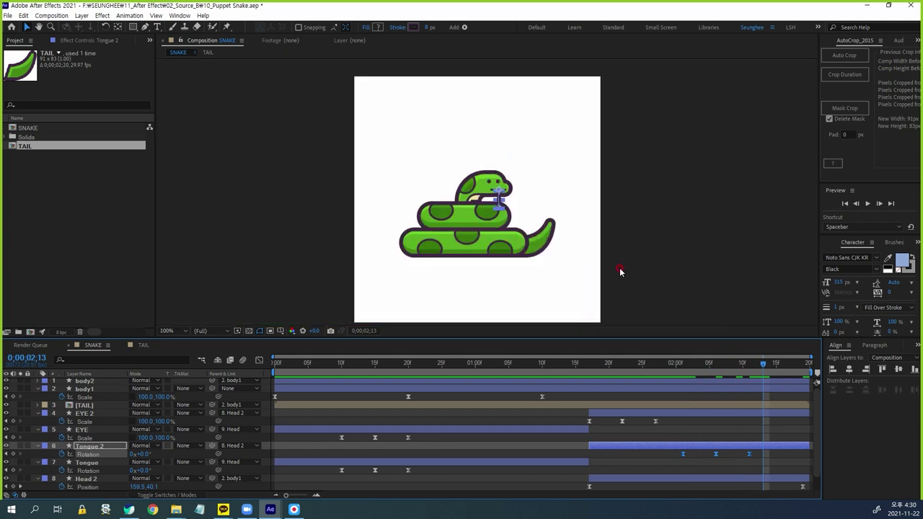
left_click_drag(762, 369, 275, 363)
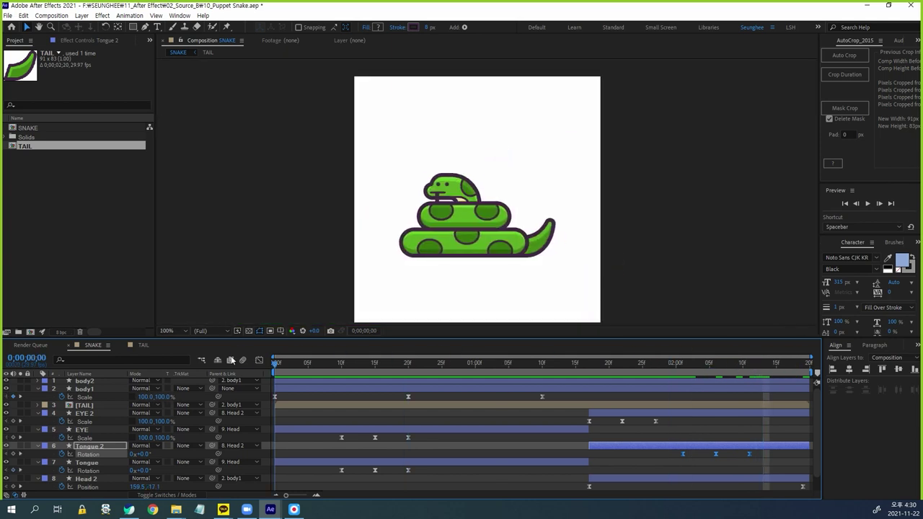
- Preview the animation, then at 1;17 show TAIL's keyframed Puppet Pin properties
key("F2")
key("space")
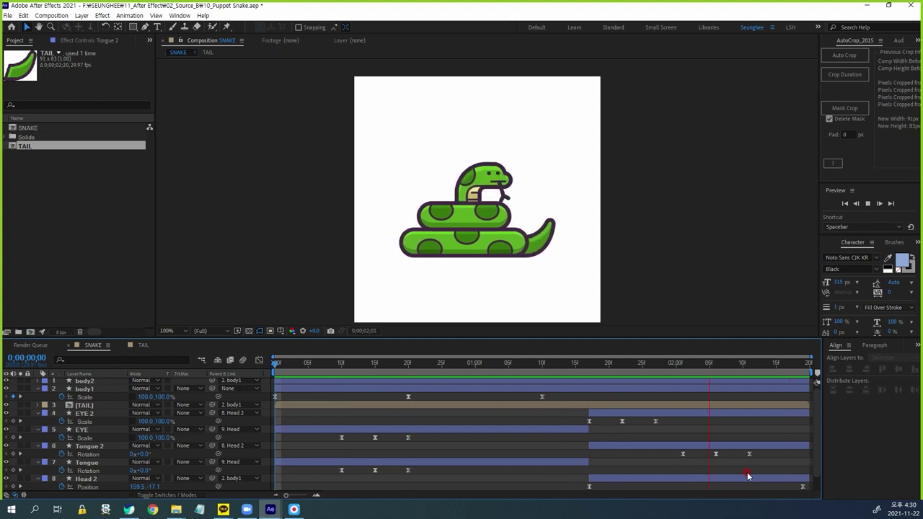
key("space")
left_click(590, 365)
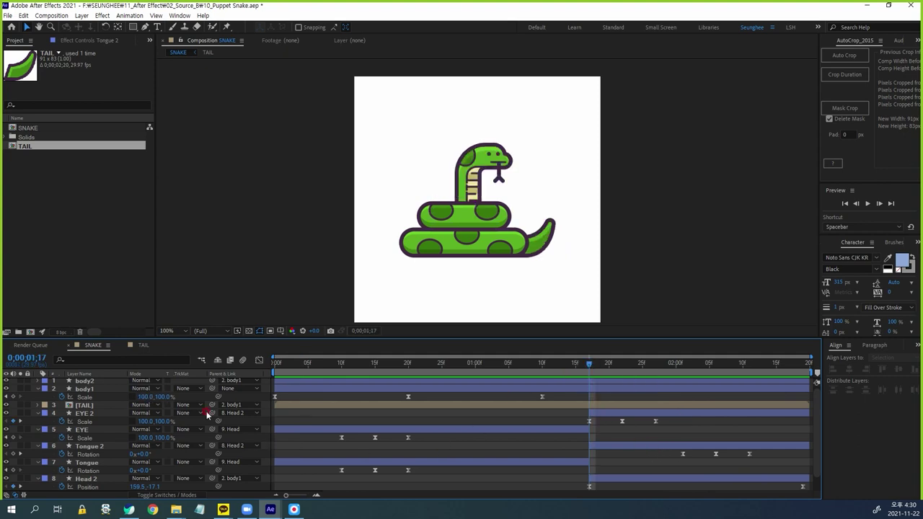
left_click(94, 405)
key("u")
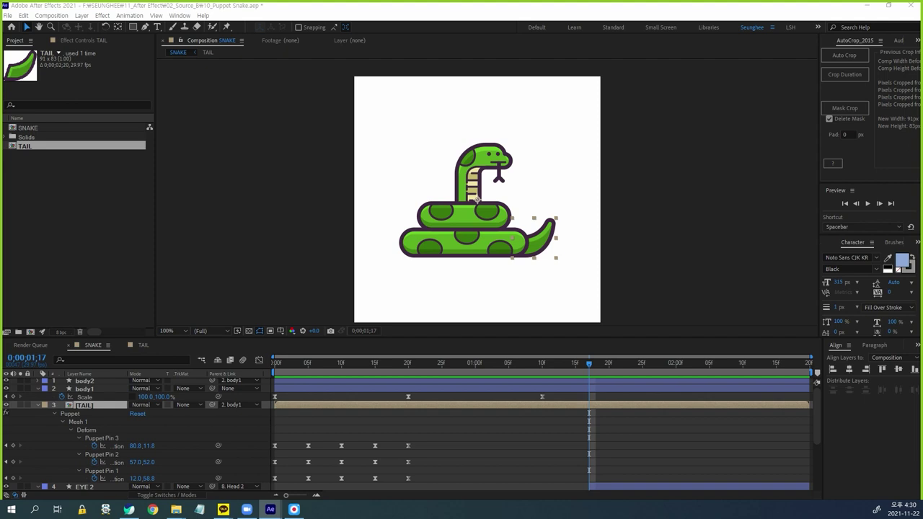
- Paste the tail pins' 20f keyframes at 0;00;01;22
left_click(86, 431)
scroll(577, 242, "up", 1)
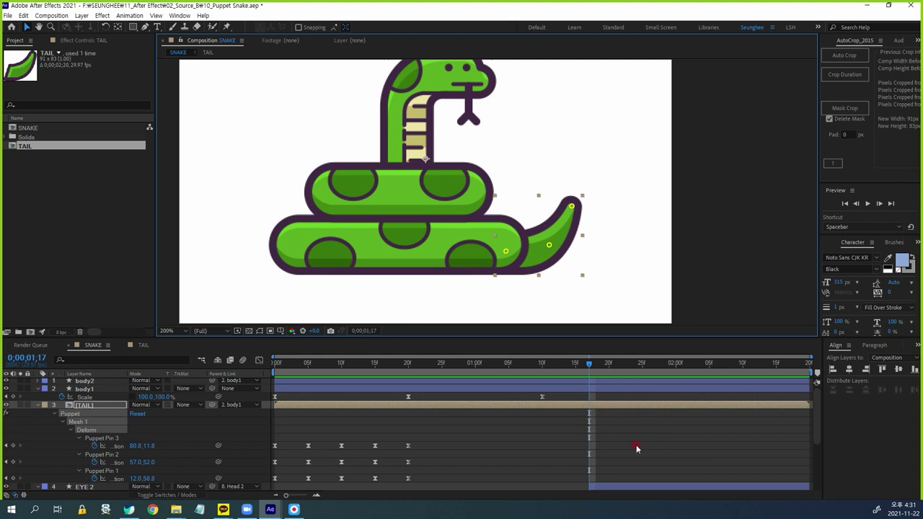
left_click_drag(398, 434, 420, 485)
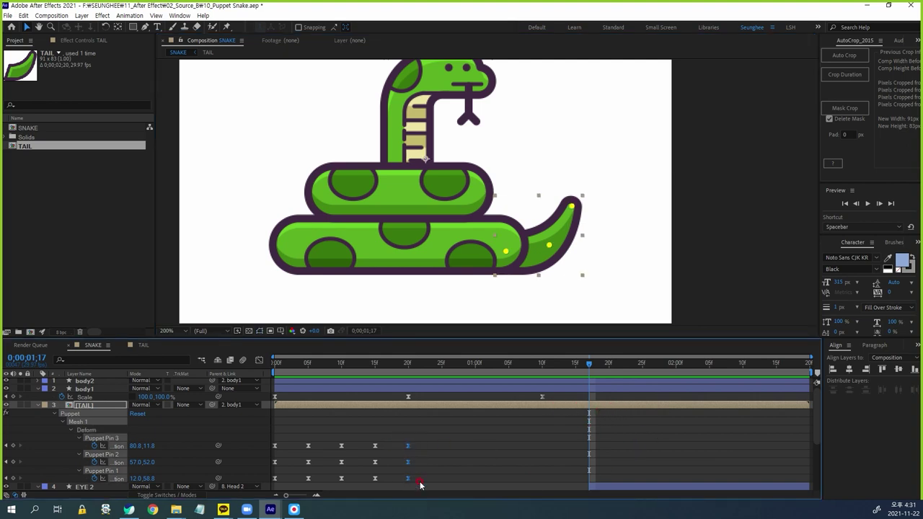
left_click(783, 469)
left_click_drag(591, 367, 619, 369)
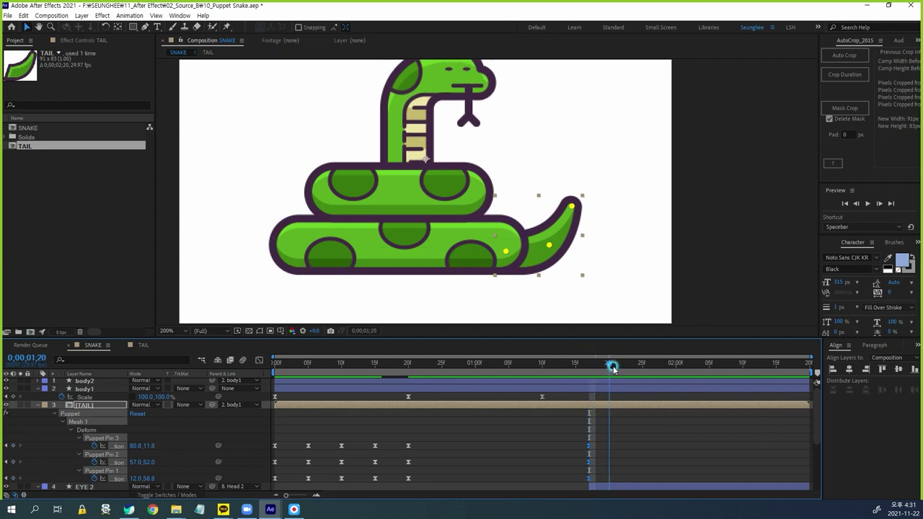
key("Page_Down")
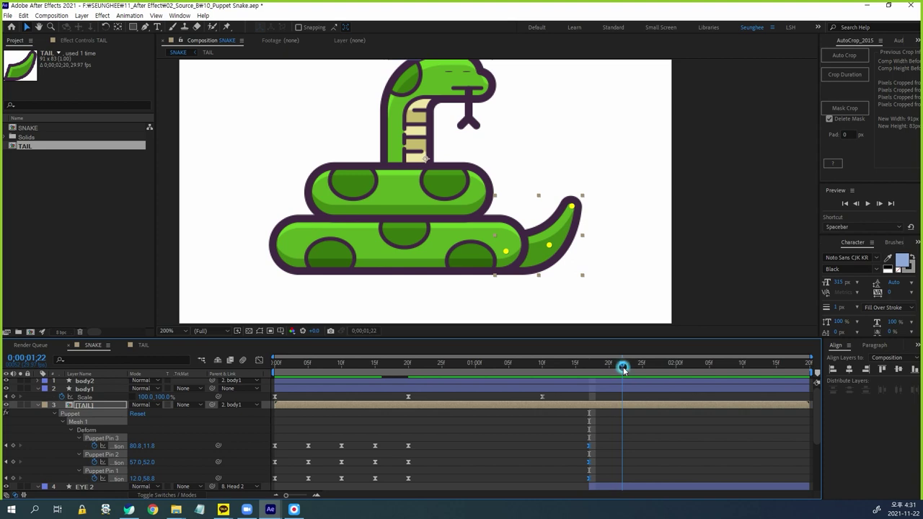
key("ctrl+v")
- Drag Pins 2 and 3 down so the tail lies flat to the right at 1;22
left_click(617, 420)
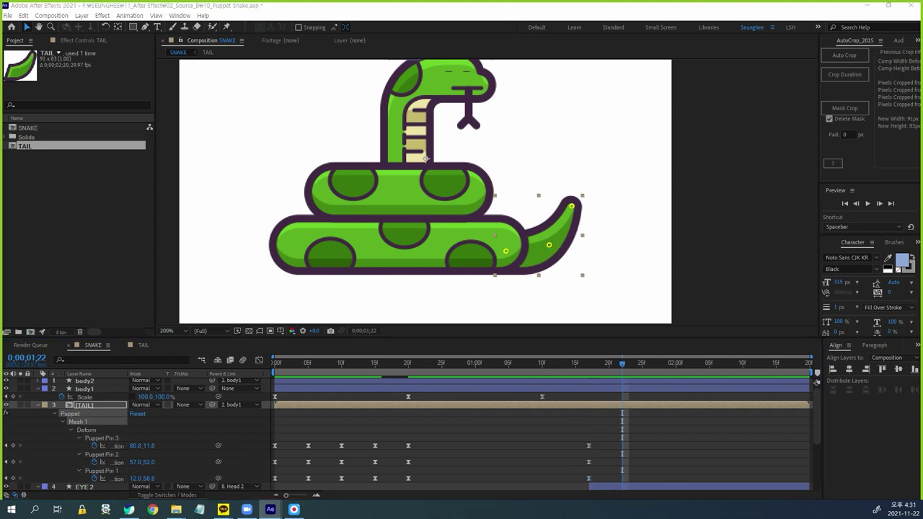
left_click_drag(548, 245, 550, 254)
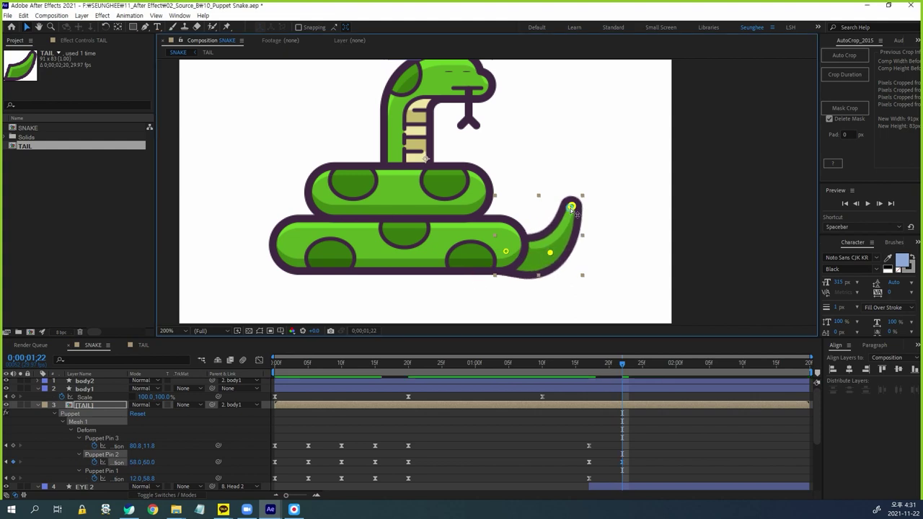
left_click_drag(572, 209, 588, 248)
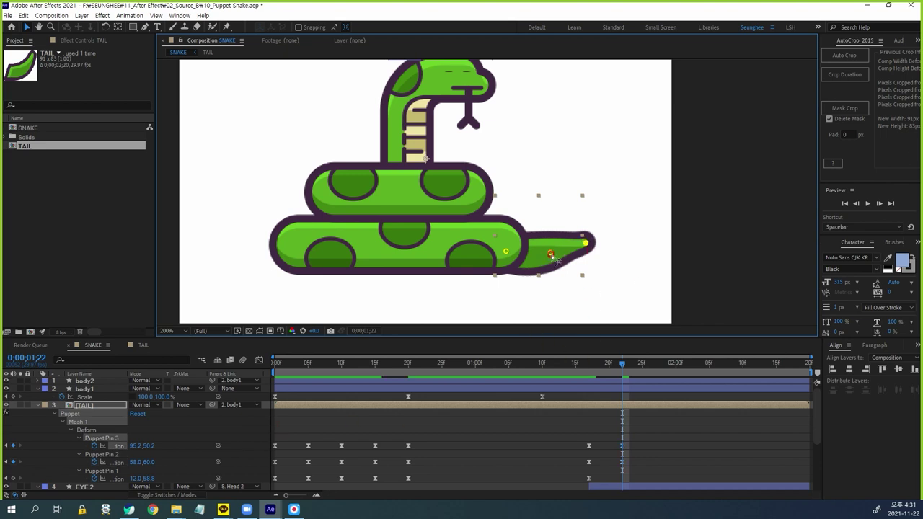
left_click_drag(550, 252, 546, 255)
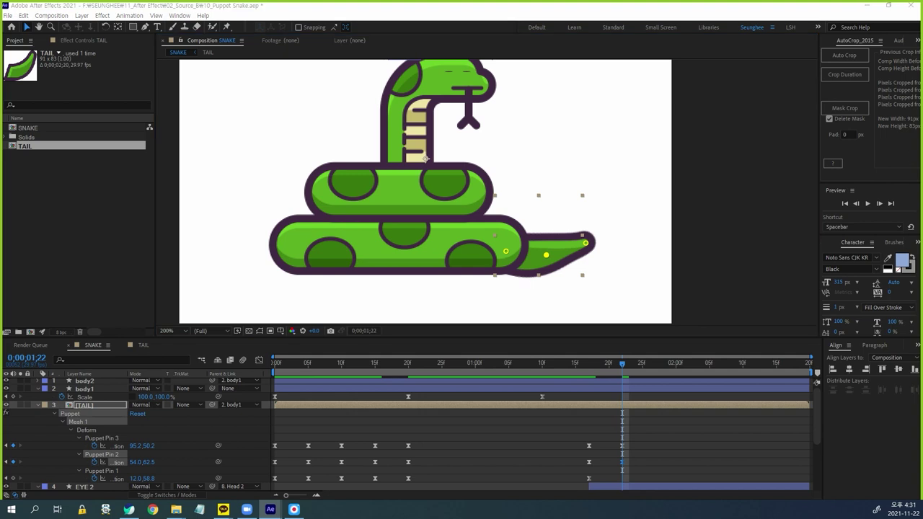
left_click(651, 368)
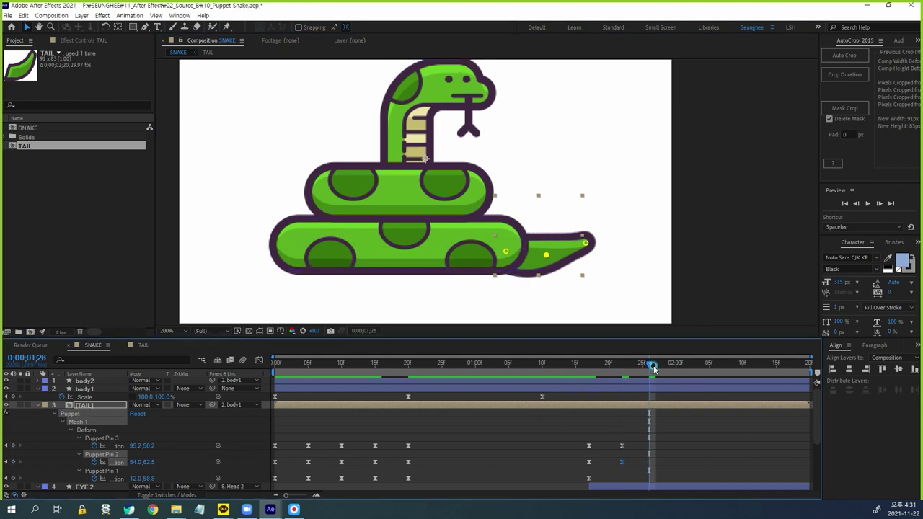
left_click(595, 429)
key("Page_Down")
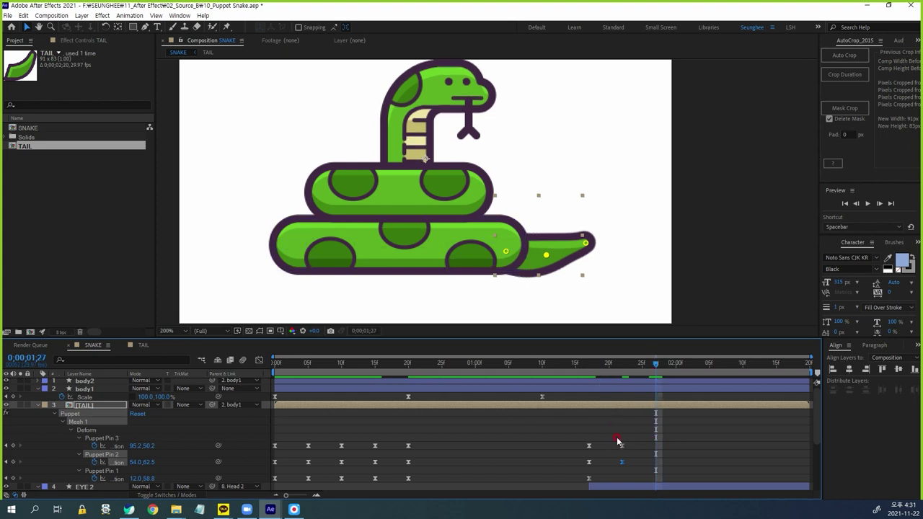
- Copy the raised-tail keyframes of Pins 2 and 3 and paste them after 1;22
left_click_drag(582, 433, 598, 468)
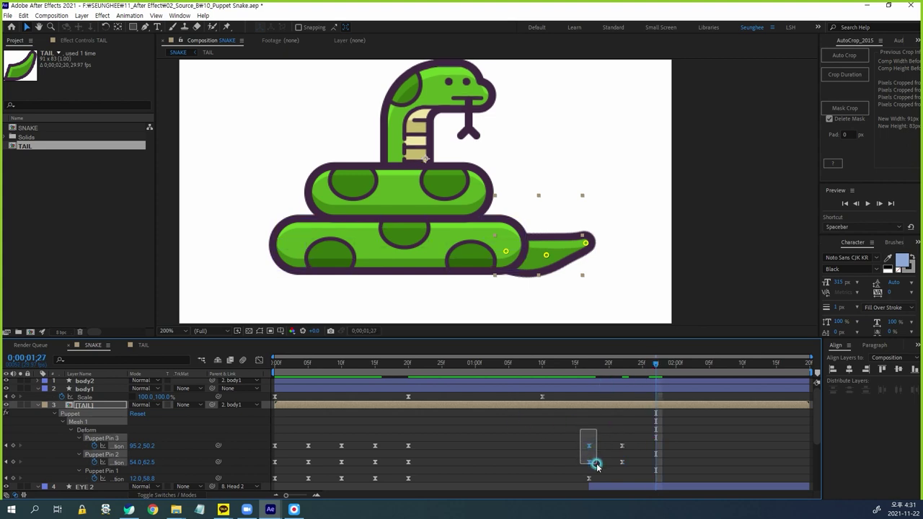
key("ctrl+c")
key("ctrl+v")
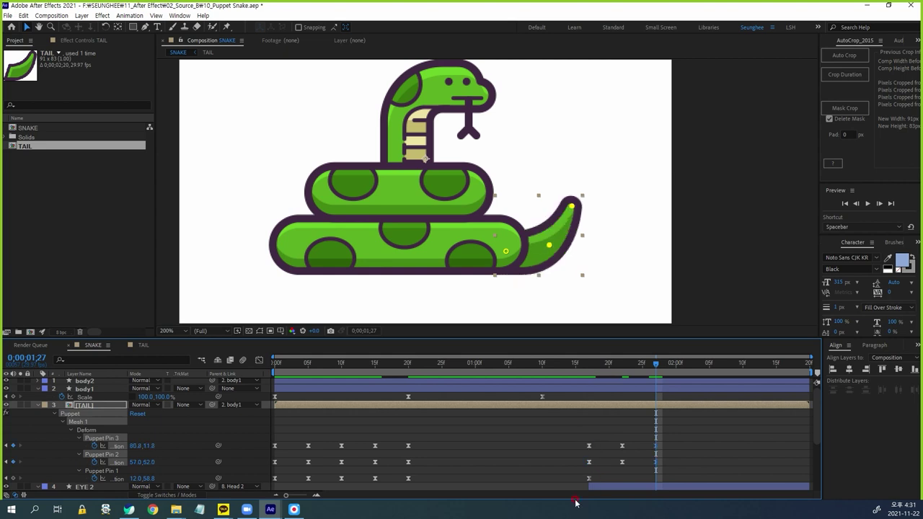
left_click(662, 364)
left_click_drag(674, 366, 685, 372)
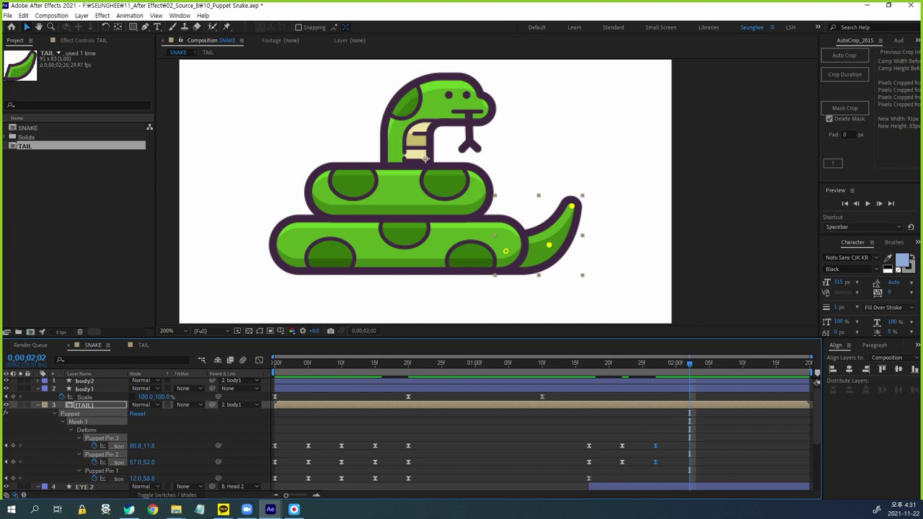
- Paste the flat and raised tail poses again at 0;00;02;02, then return to the start
left_click(673, 479)
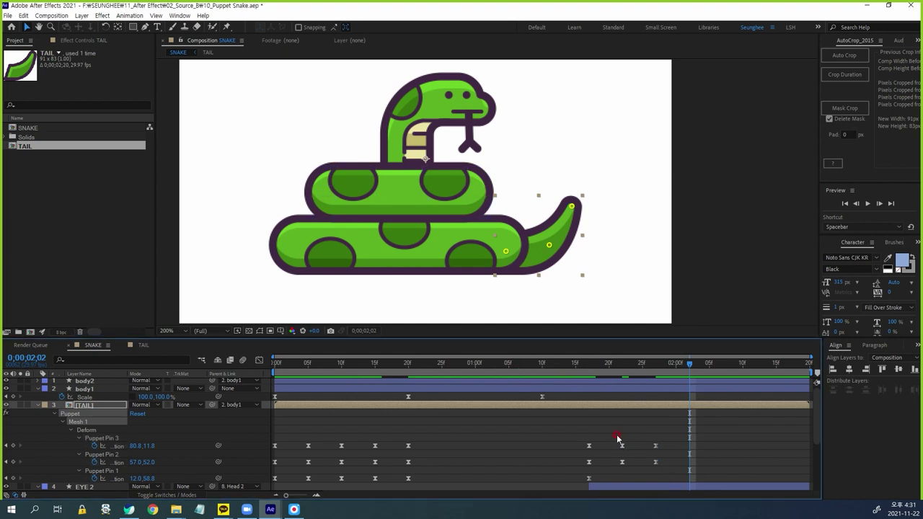
left_click_drag(618, 438, 667, 476)
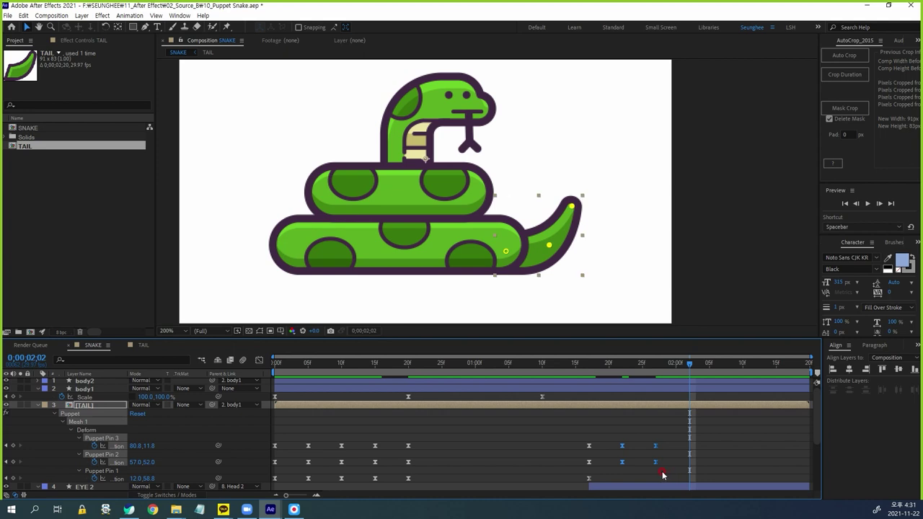
key("ctrl+c")
key("ctrl+v")
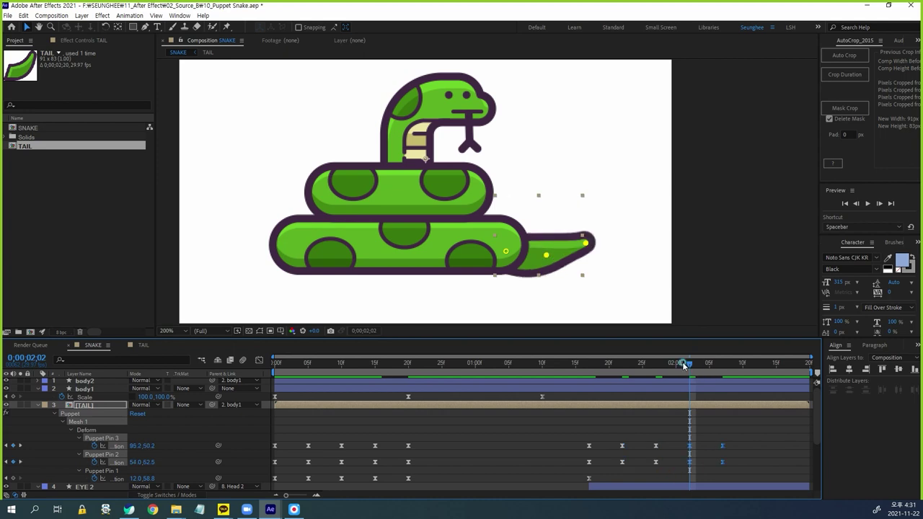
mouse_move(680, 363)
left_mouse_down()
mouse_move(582, 386)
mouse_move(735, 409)
left_mouse_up()
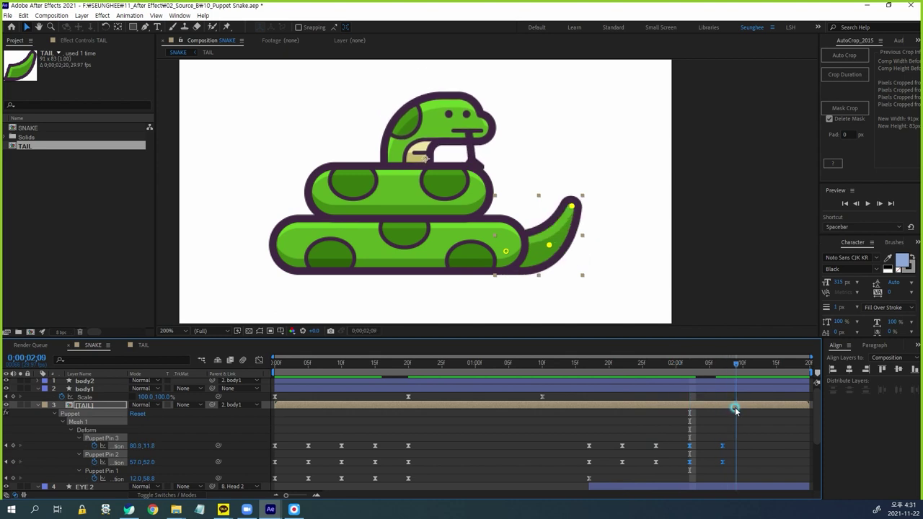
scroll(531, 282, "down", 1)
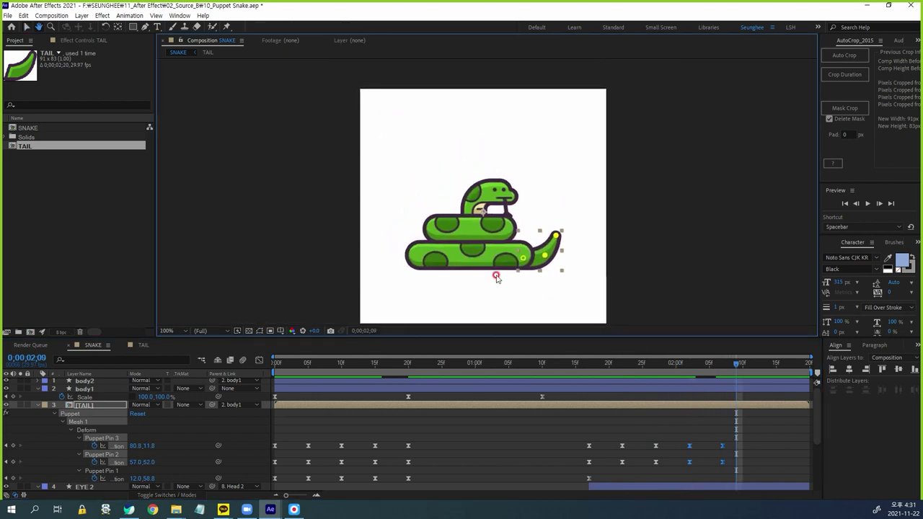
left_click_drag(735, 364, 227, 375)
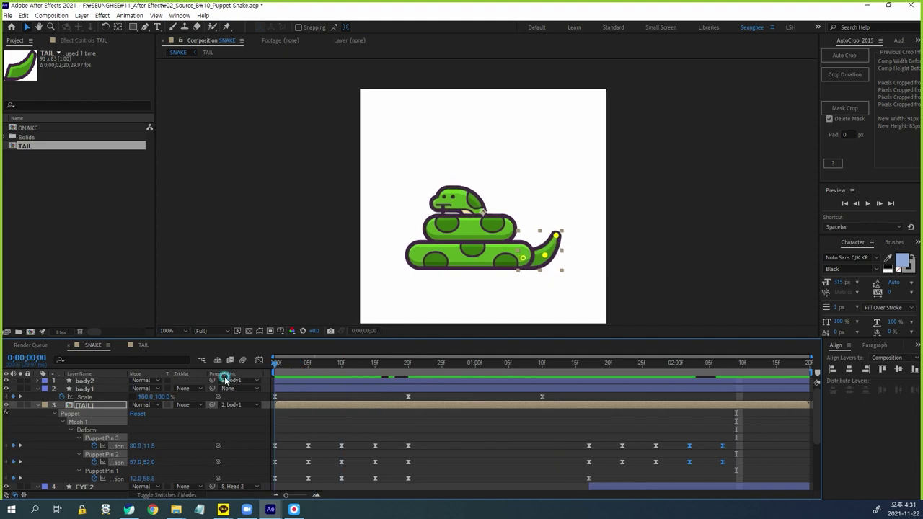
left_click(231, 428)
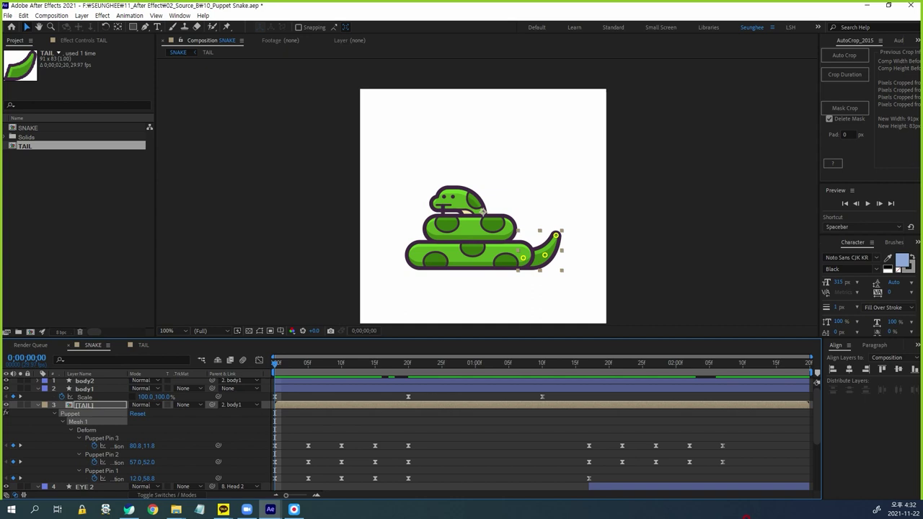
key("space")
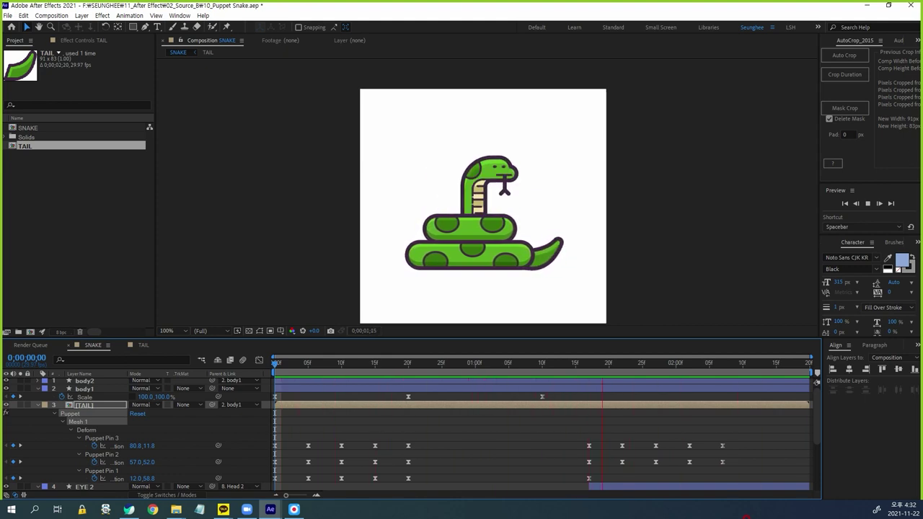
key("space")
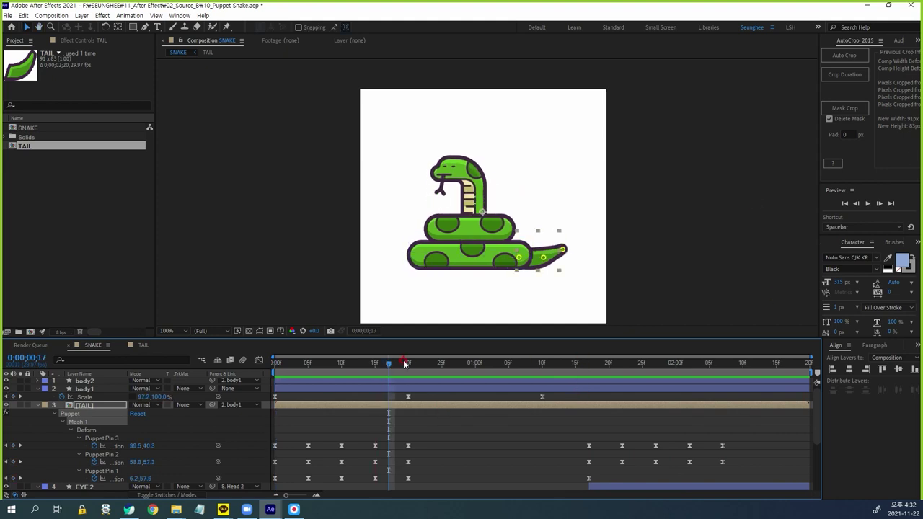
left_click_drag(389, 364, 243, 366)
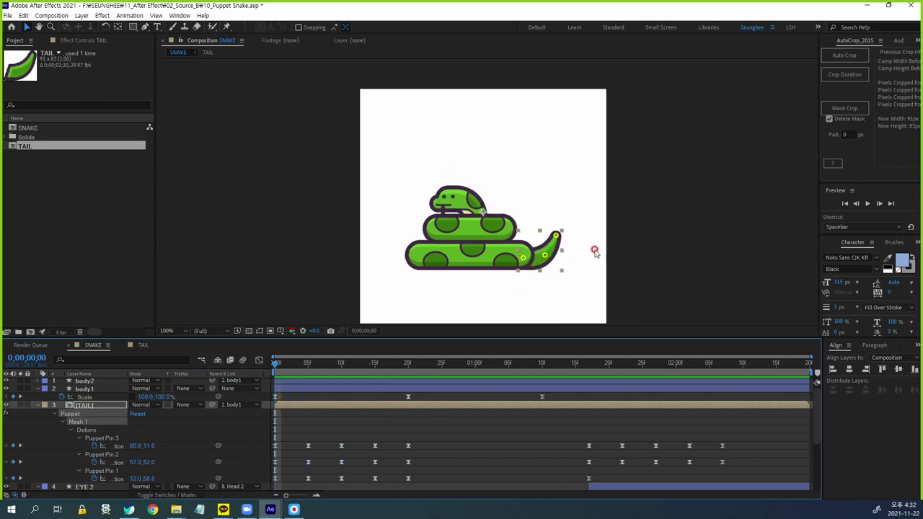